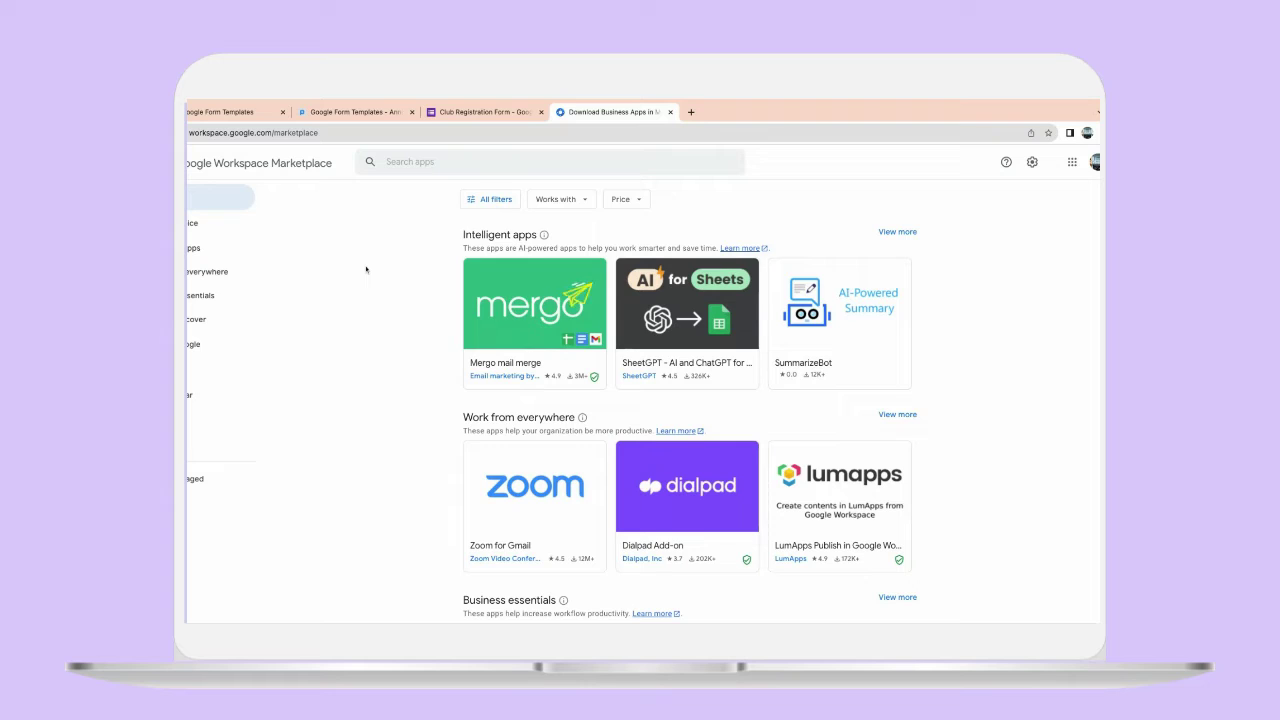
Search the Google Workspace Marketplace for Payable Forms and open that add-on's listing.
left_click(419, 163)
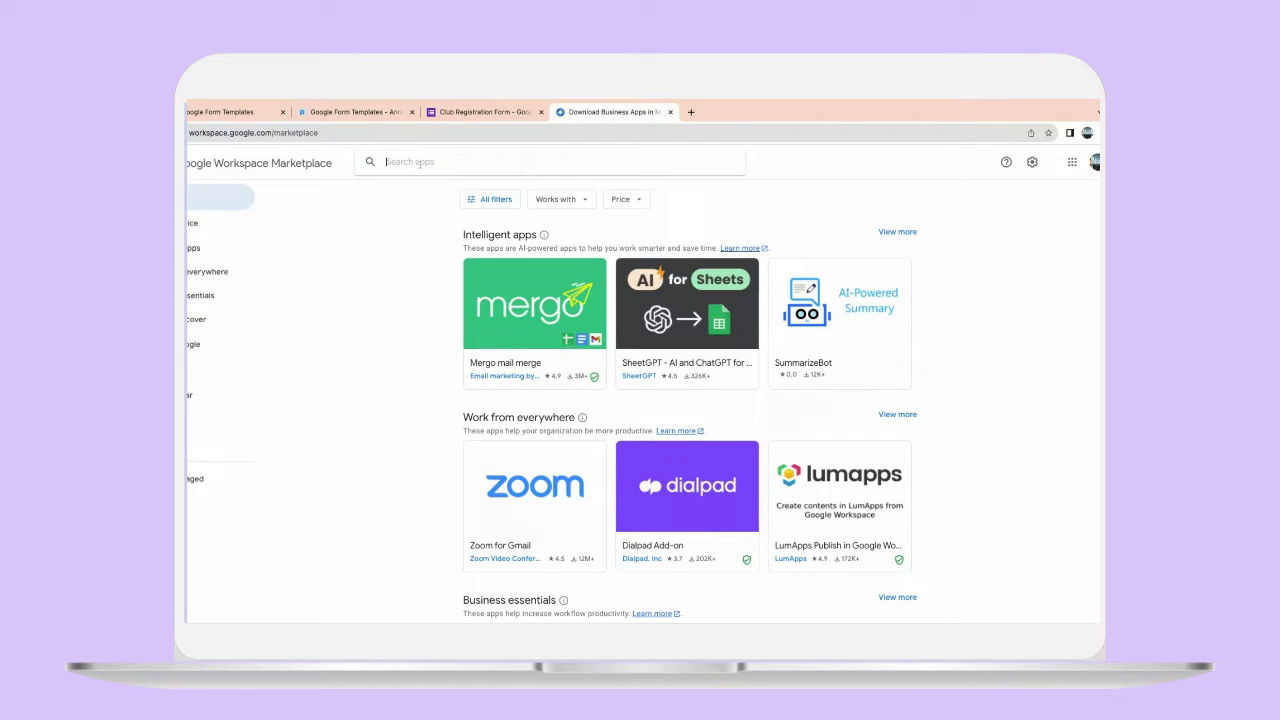
type("payable form")
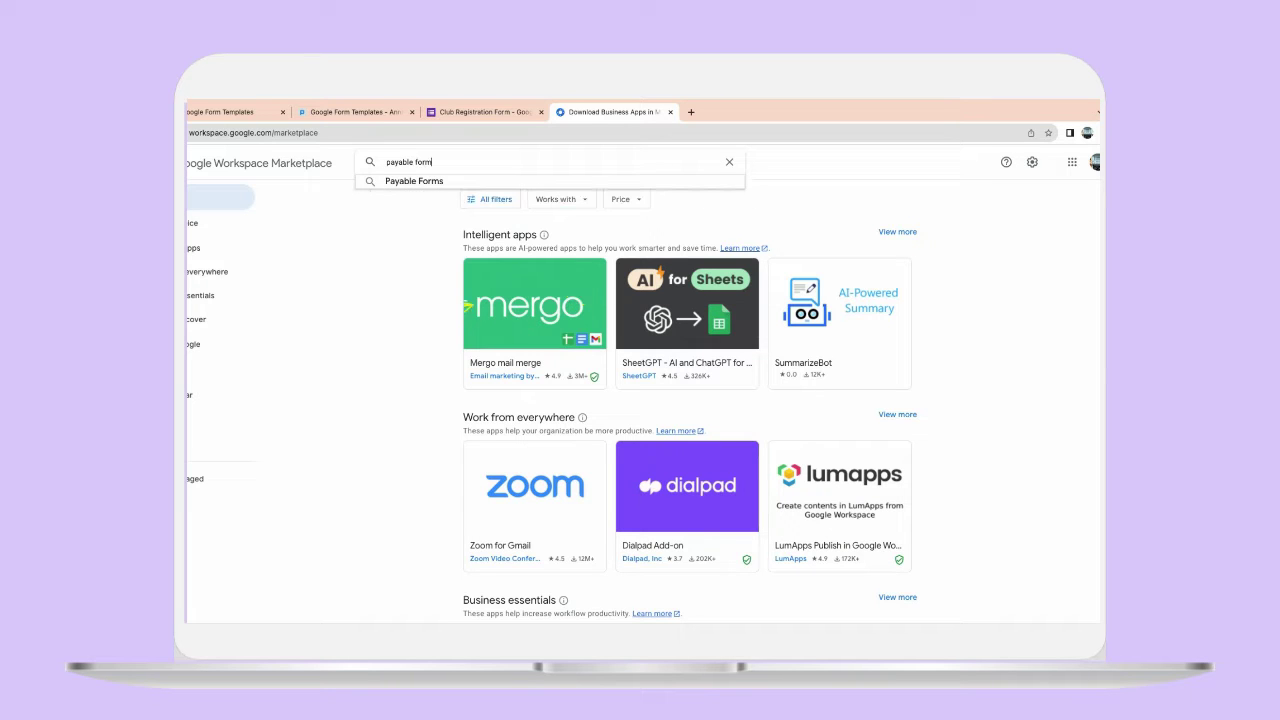
left_click(414, 181)
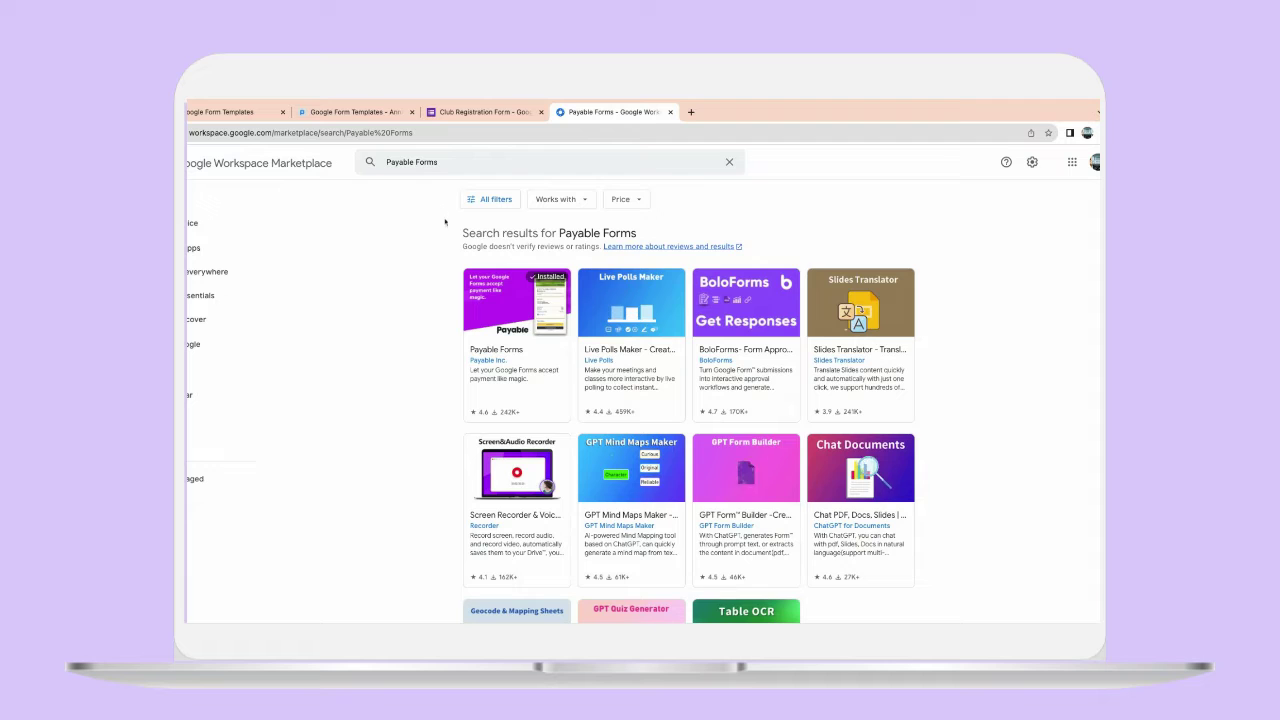
left_click(525, 327)
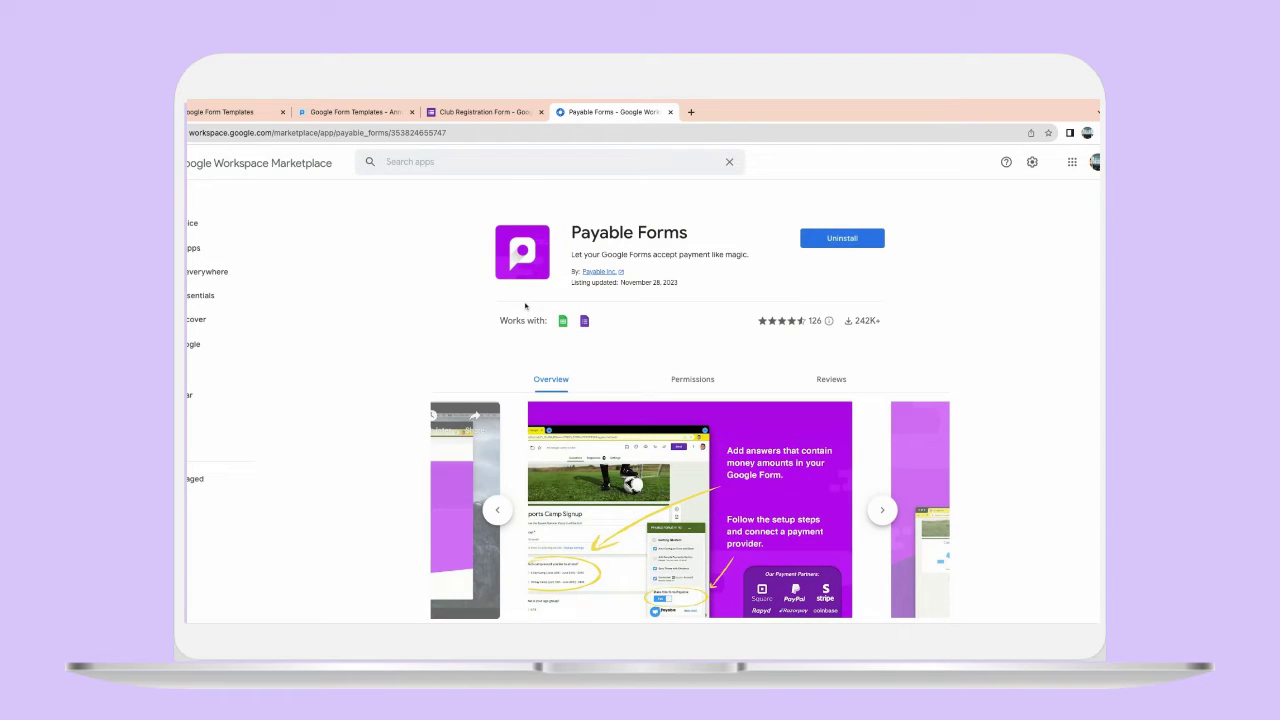
Examine the Payable Forms listing's overview, requested permissions and user reviews.
scroll(757, 338, "down", 3)
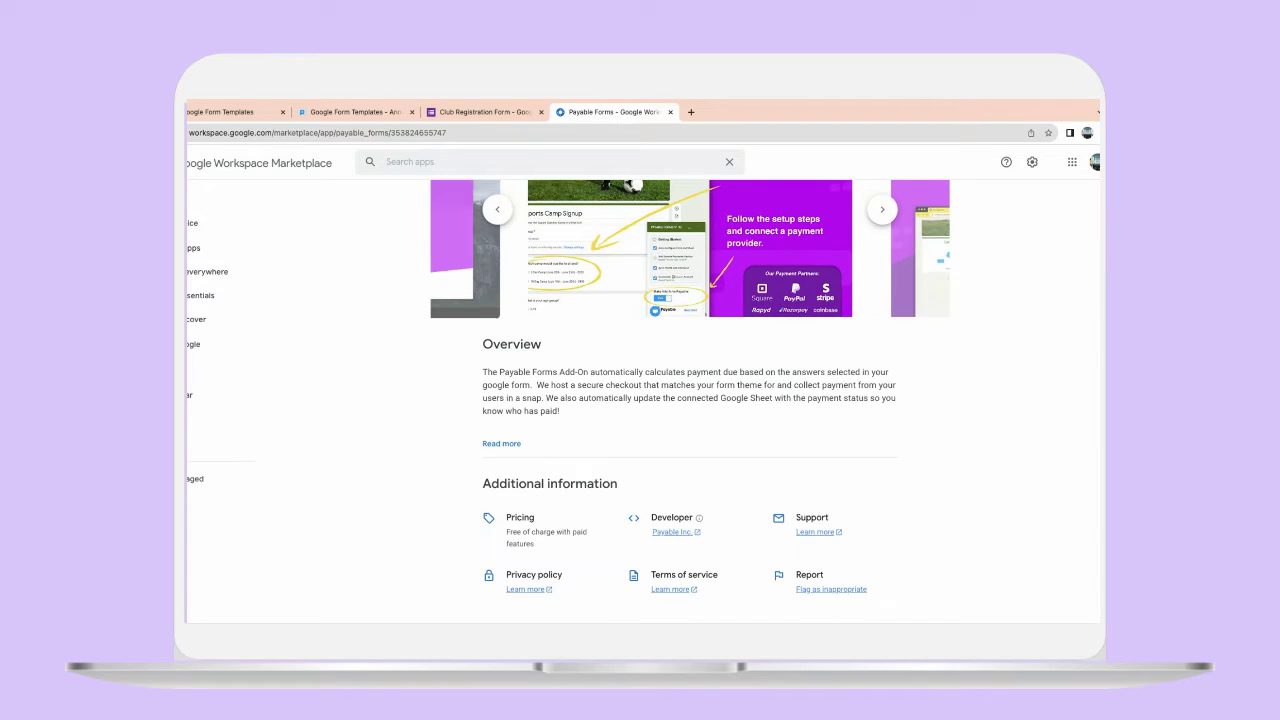
scroll(690, 400, "up", 2)
left_click(692, 211)
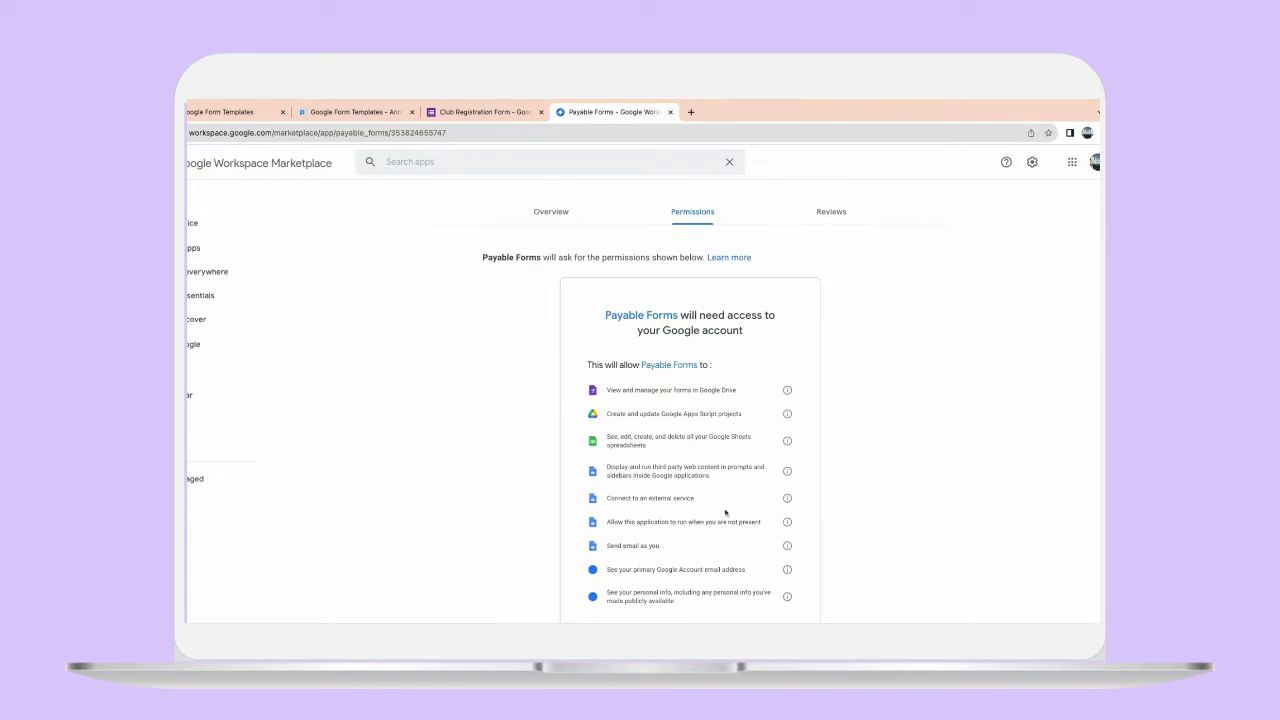
left_click(831, 212)
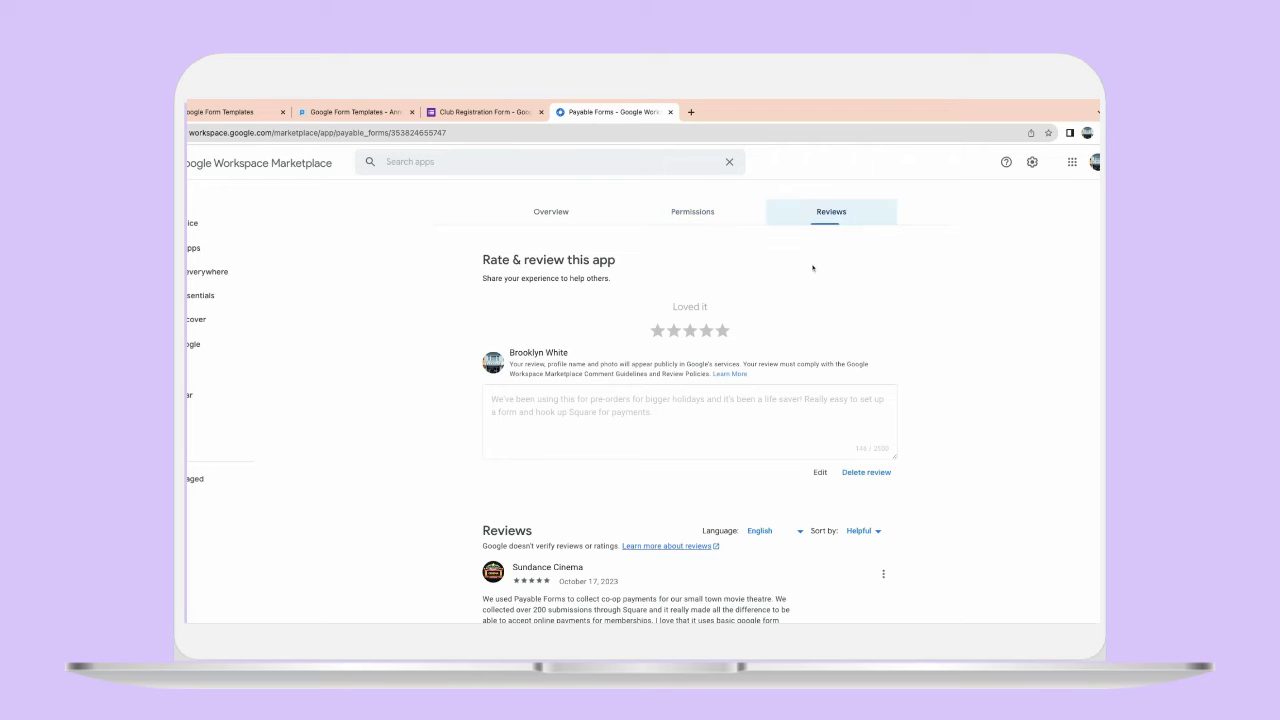
scroll(662, 296, "down", 3)
scroll(563, 320, "up", 5)
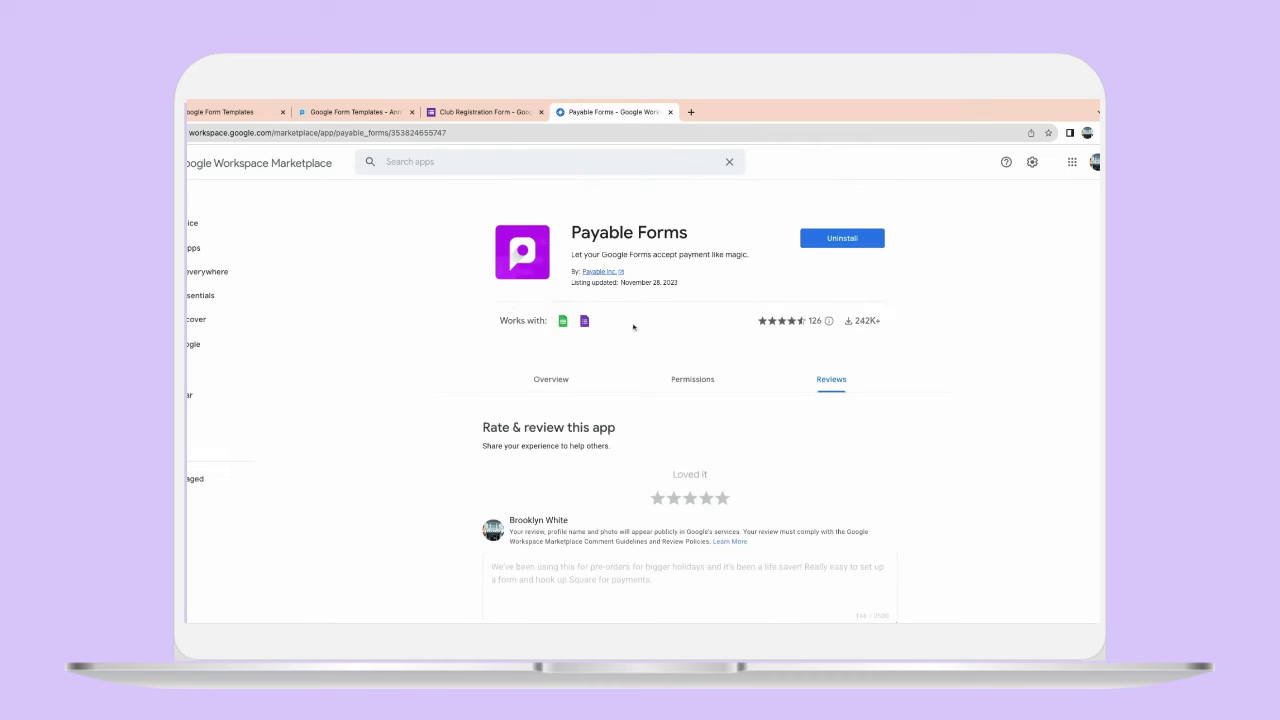
Return to the listing's overview and look through its preview images and video.
left_click(551, 379)
scroll(900, 365, "down", 2)
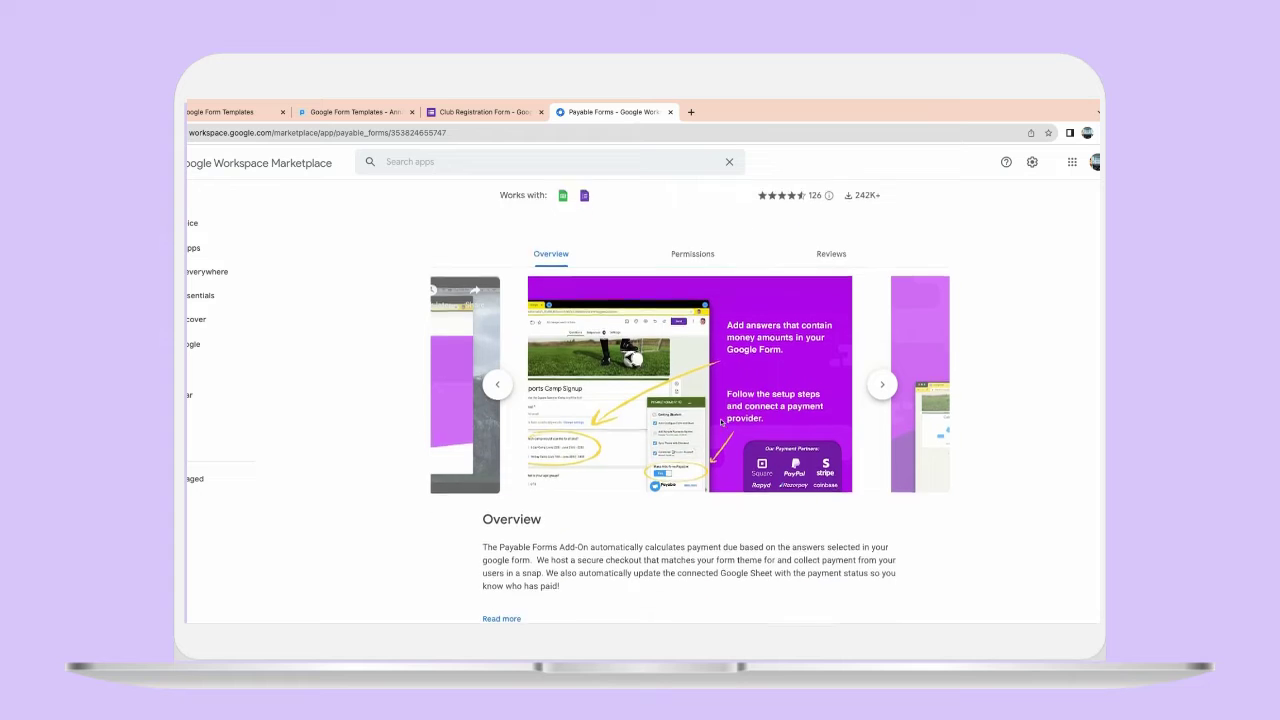
left_click(886, 377)
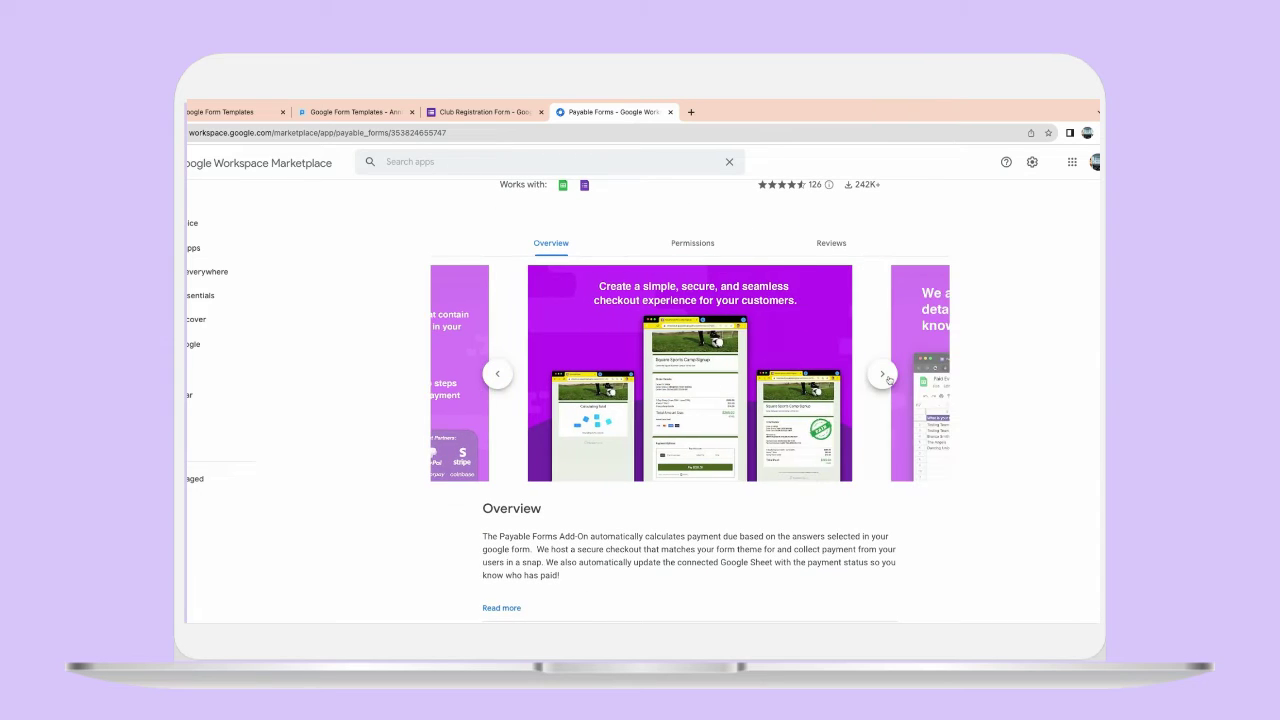
left_click(888, 377)
left_click(888, 377)
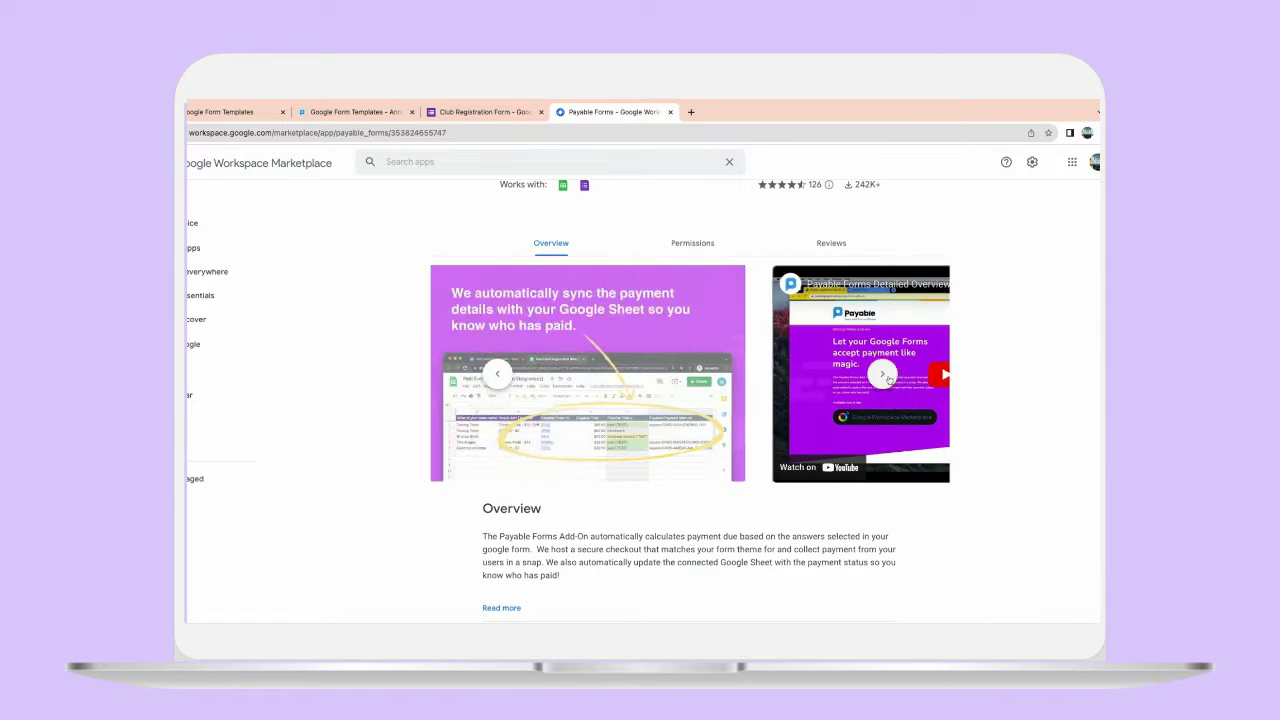
scroll(888, 377, "up", 2)
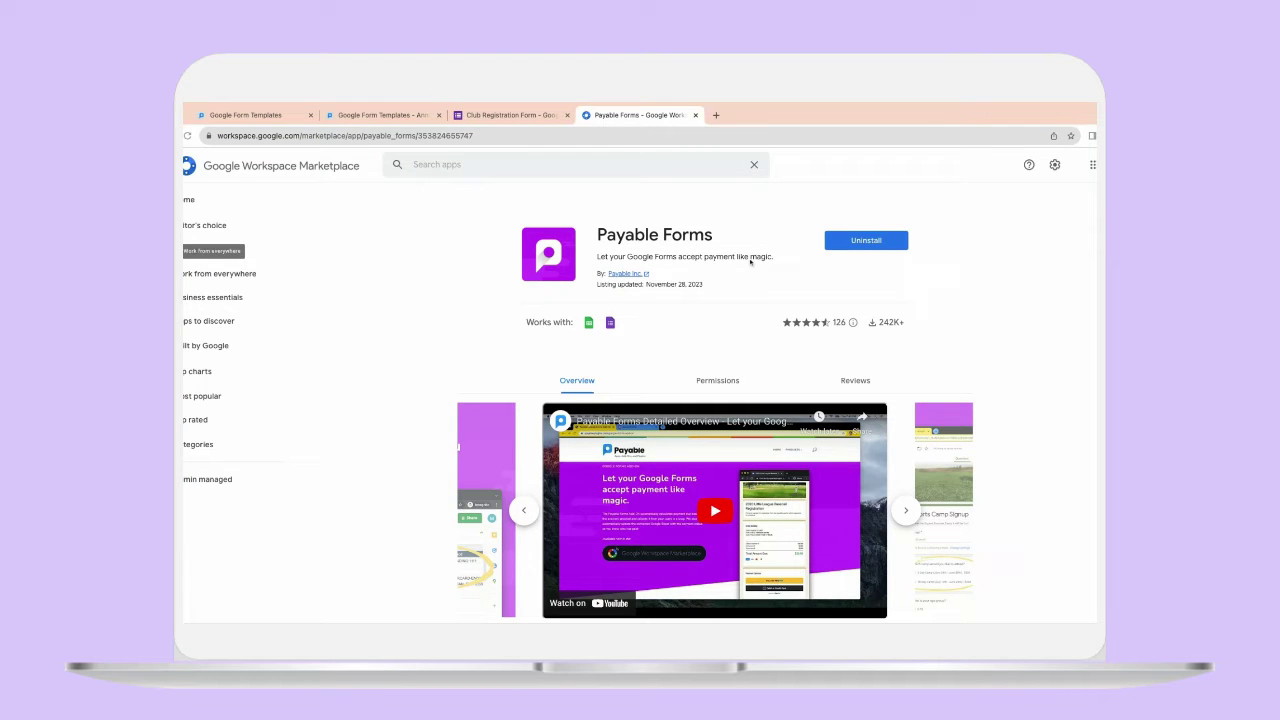
Switch to the Club Registration Form in Google Forms and start the Payable Forms add-on with Make this Form Payable.
left_click(483, 115)
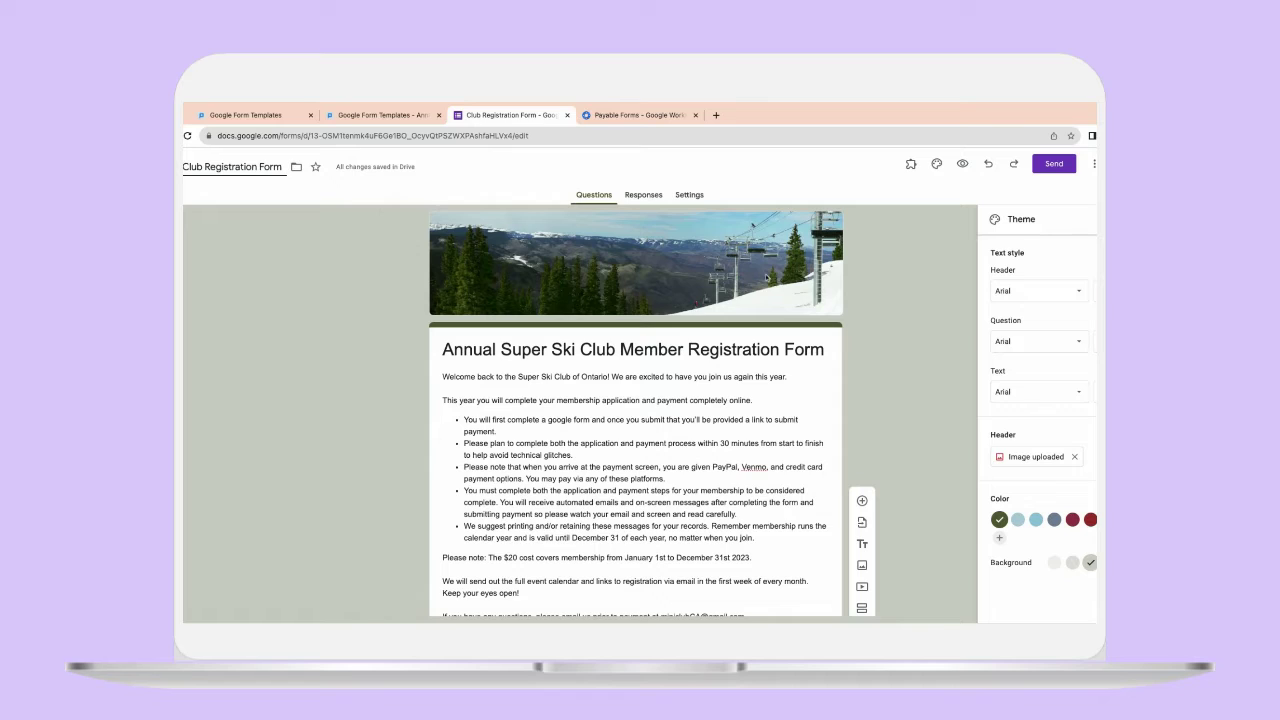
left_click(911, 166)
left_click(911, 166)
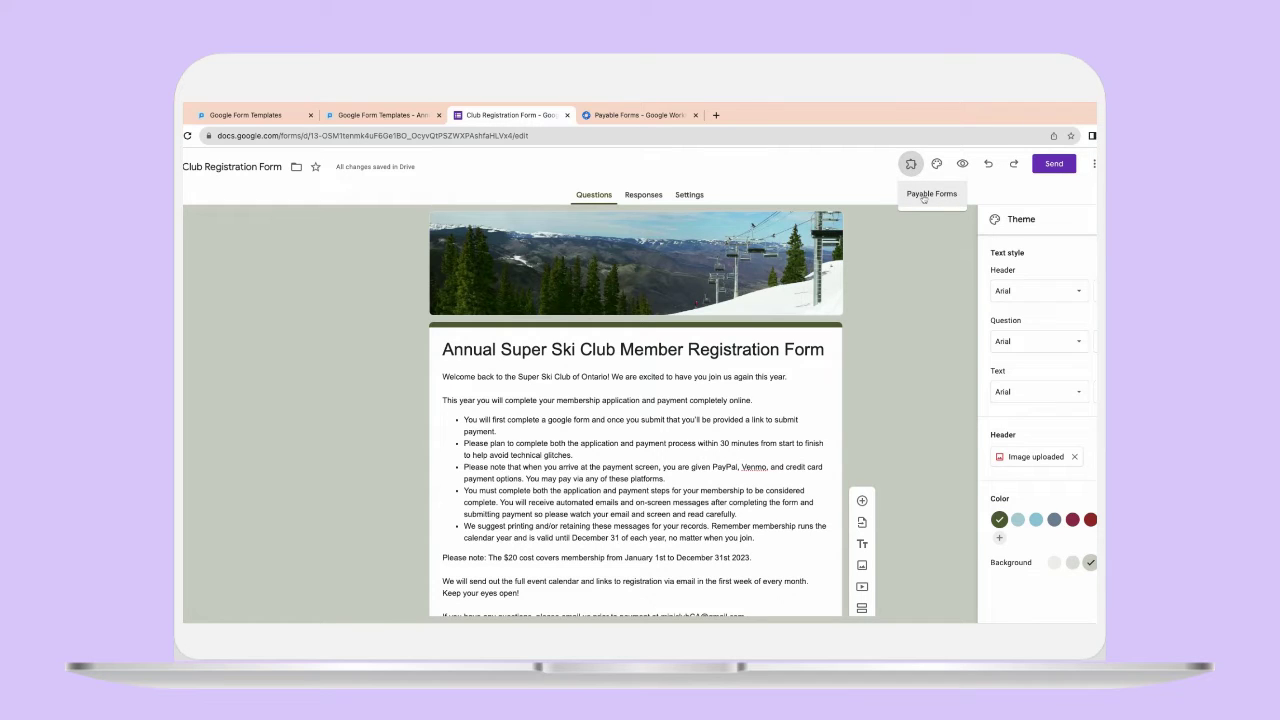
left_click(923, 196)
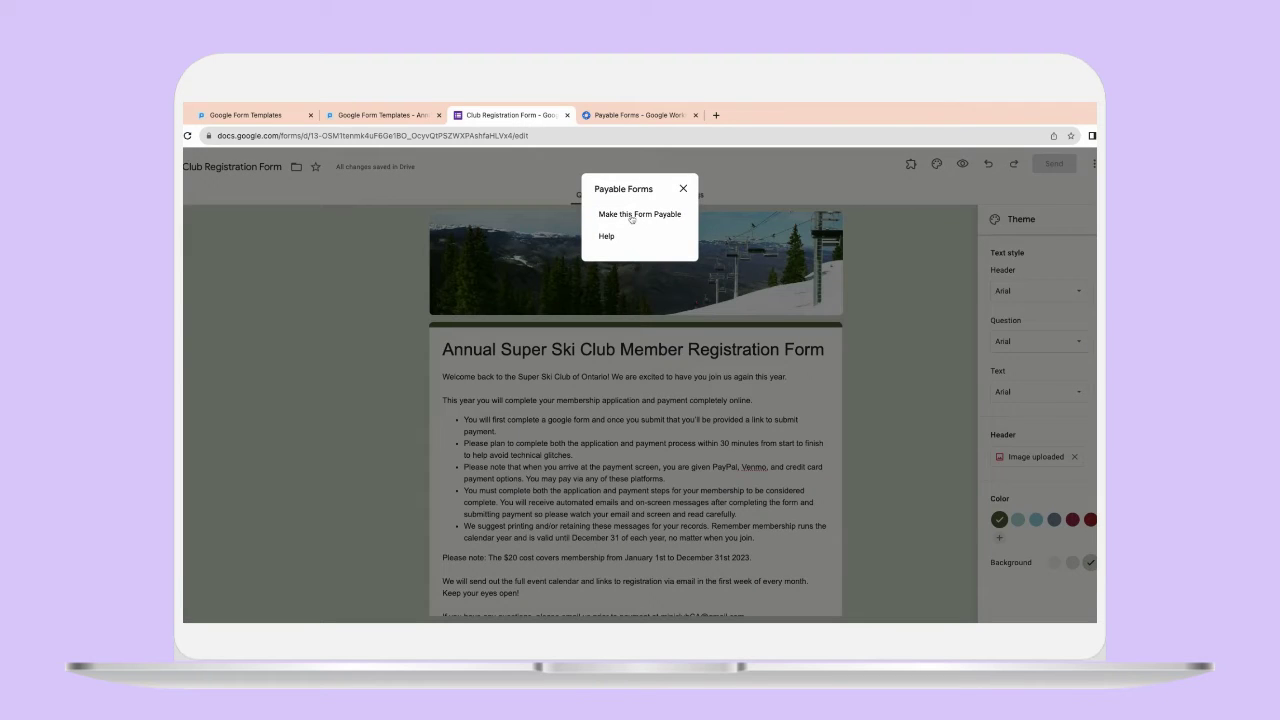
left_click(631, 216)
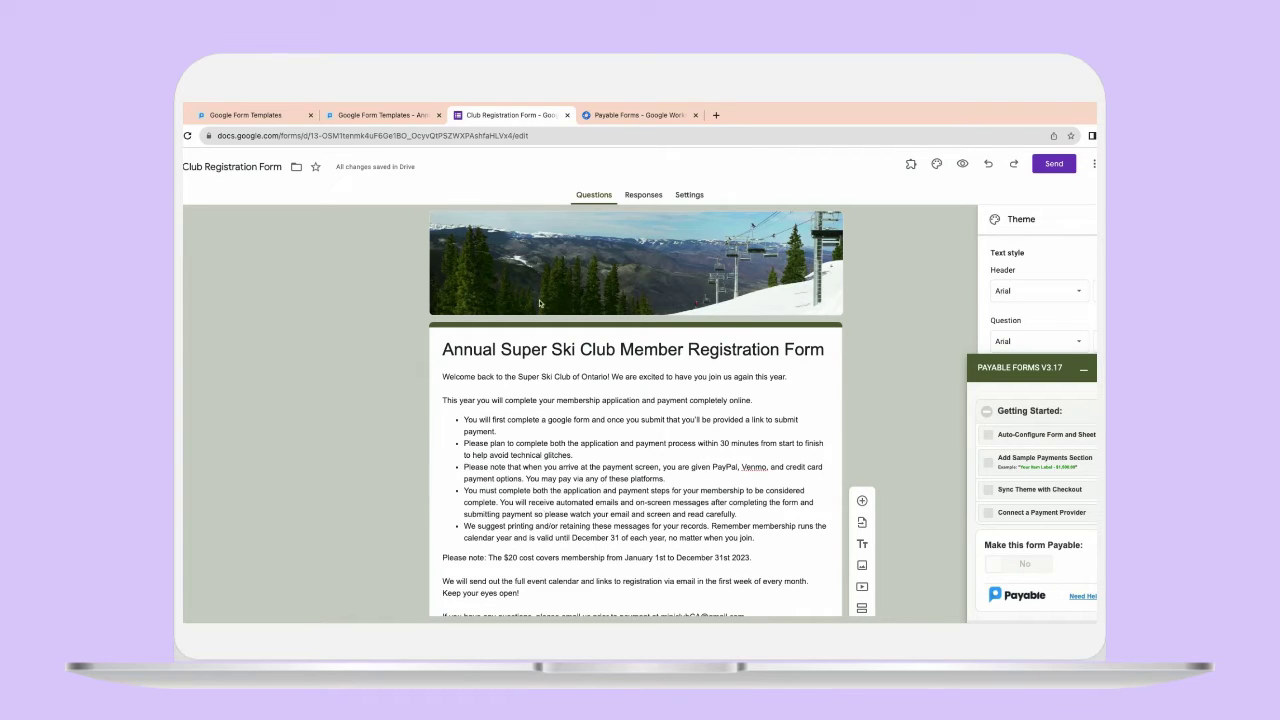
Browse the sports, events, school and product-sales form templates on the Payable website.
left_click(241, 115)
scroll(671, 365, "down", 5)
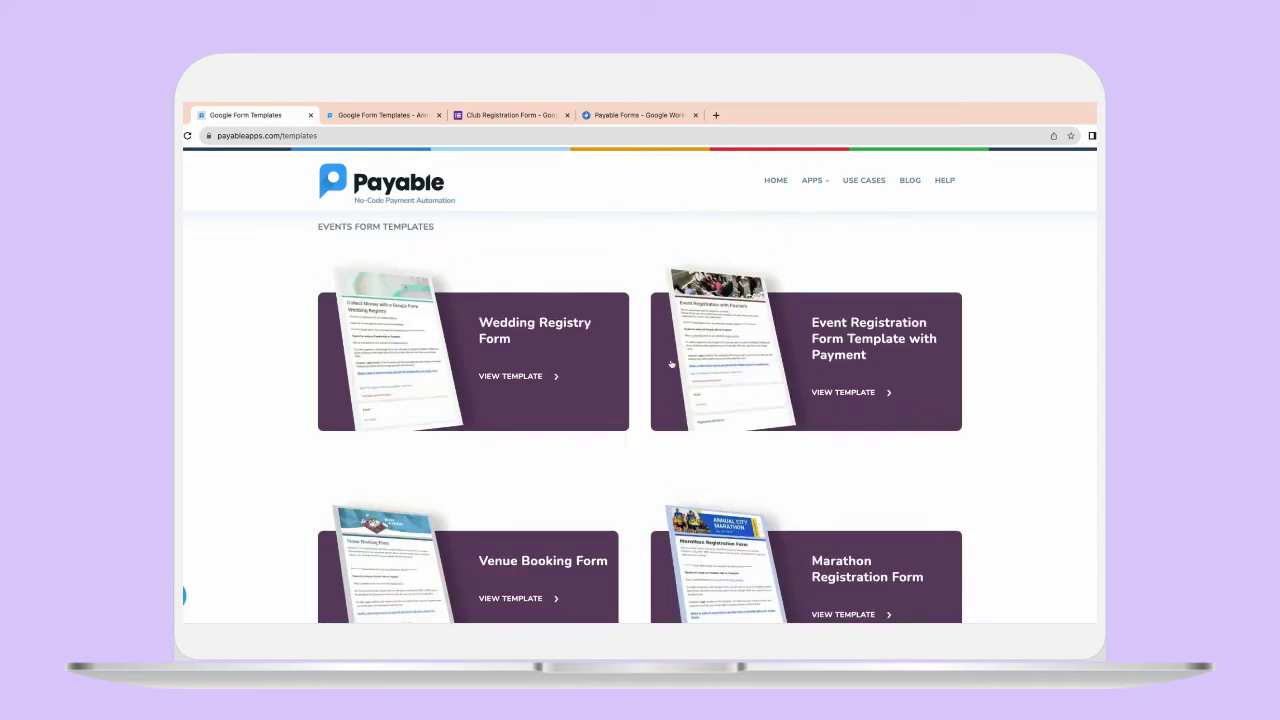
scroll(671, 365, "up", 10)
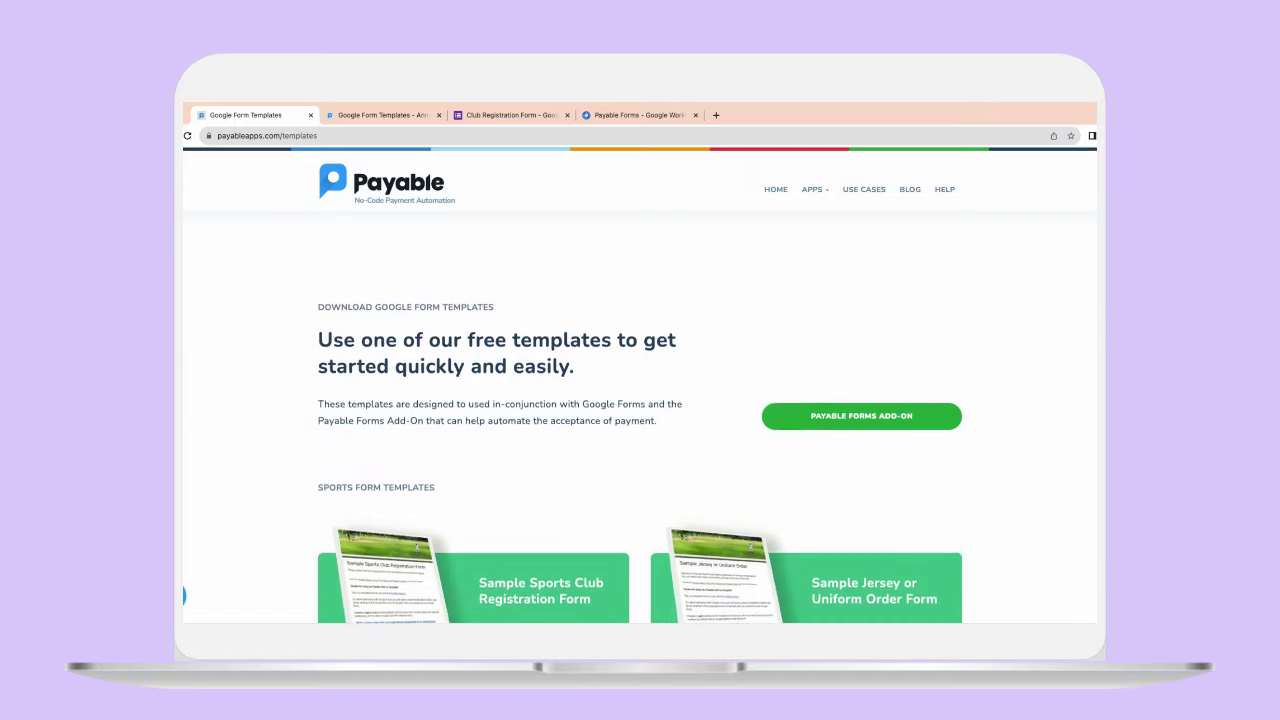
scroll(640, 400, "down", 6)
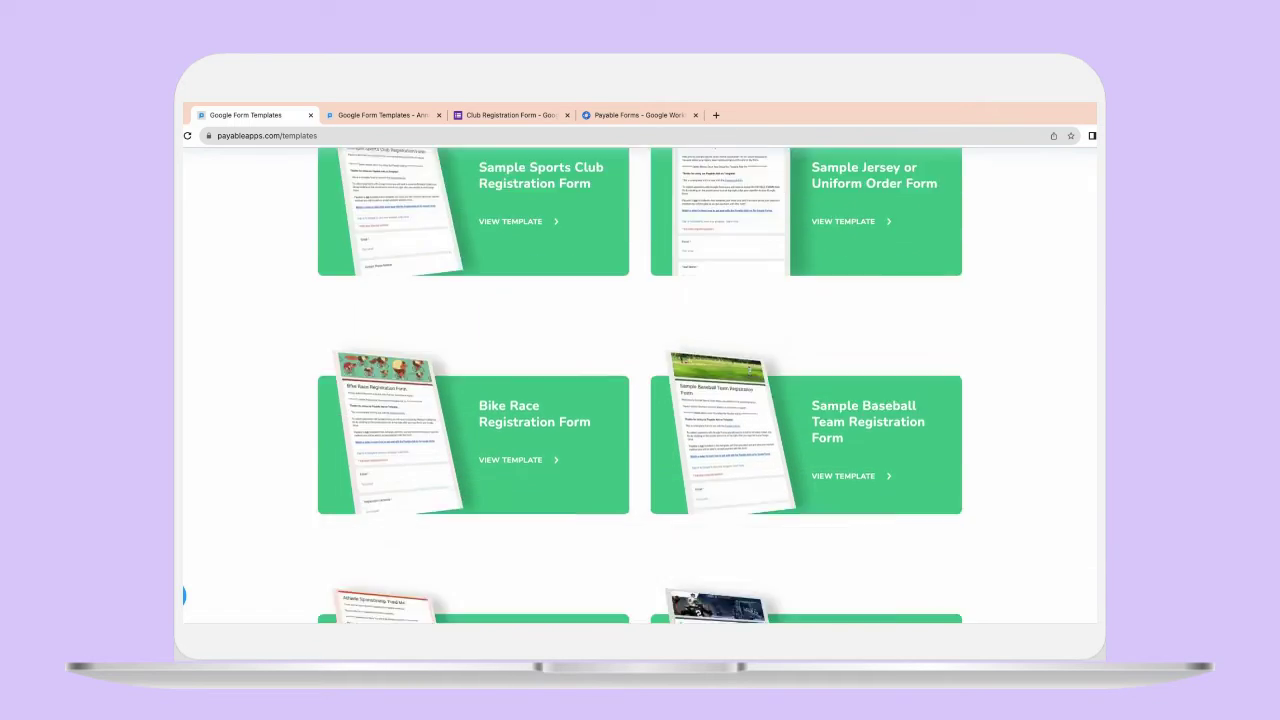
scroll(640, 400, "down", 10)
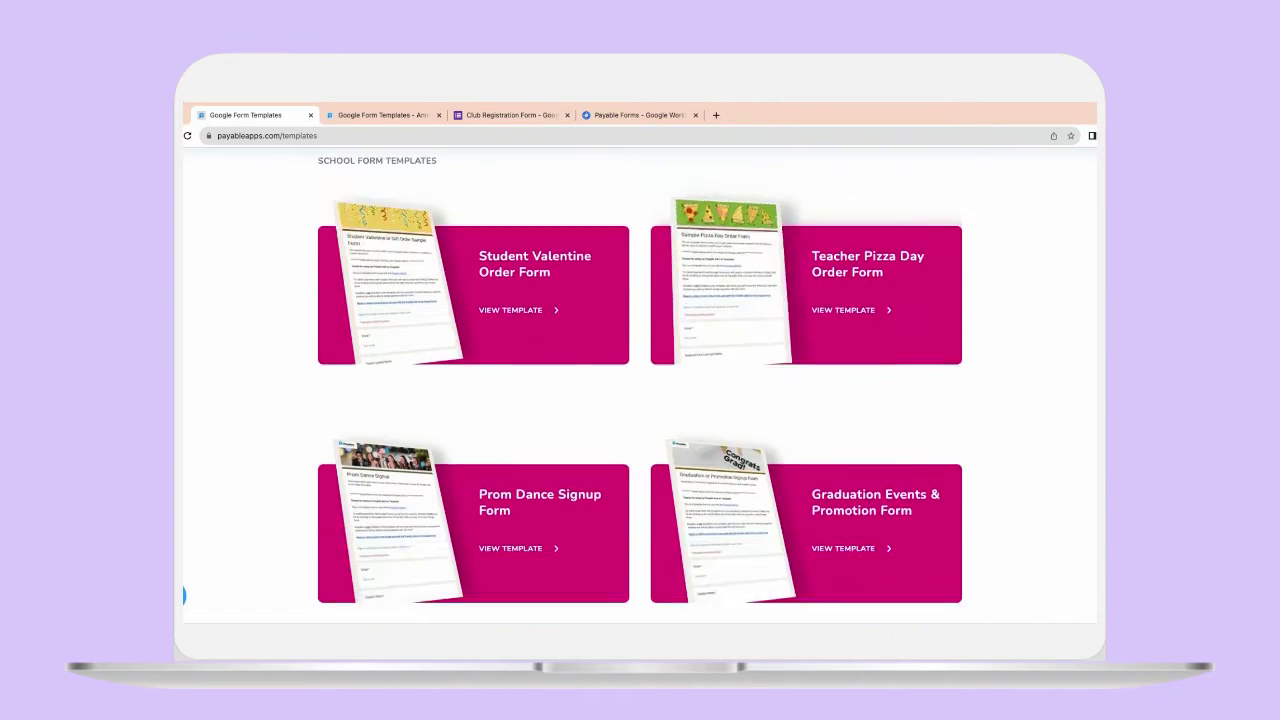
scroll(640, 400, "down", 5)
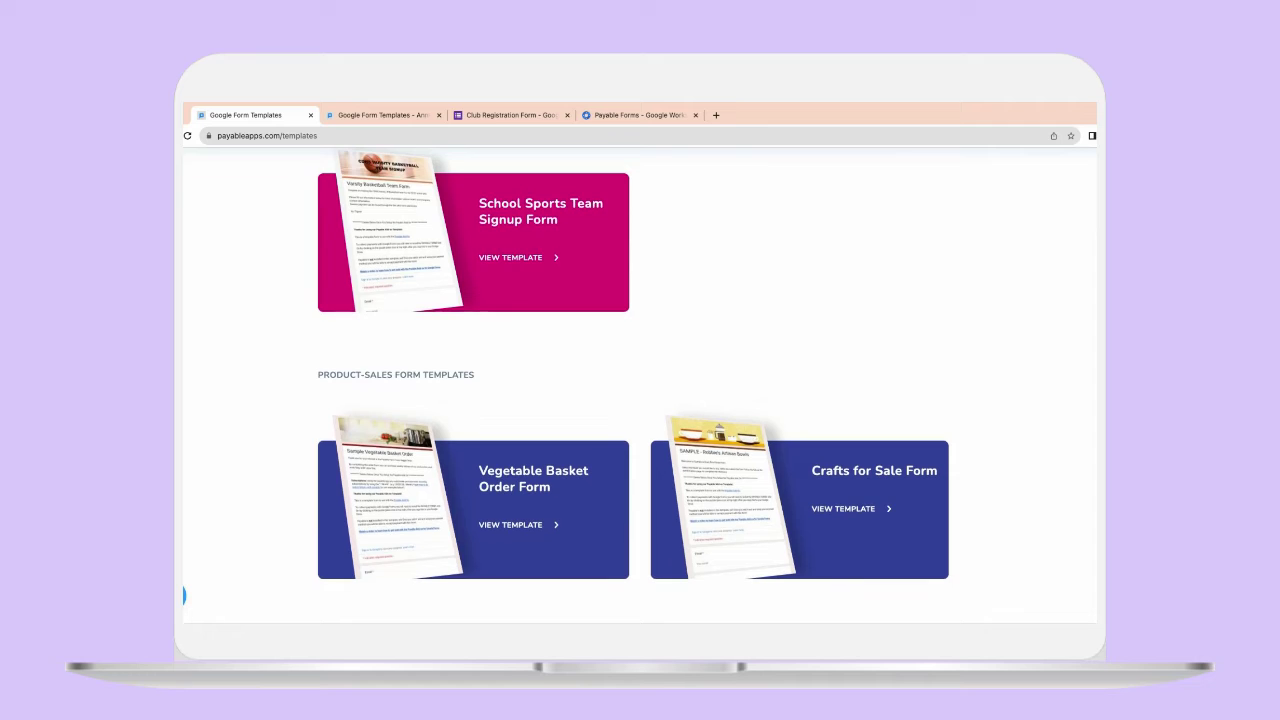
Return to the Club Registration Form and review its introduction, personal detail questions and membership fee question.
left_click(503, 117)
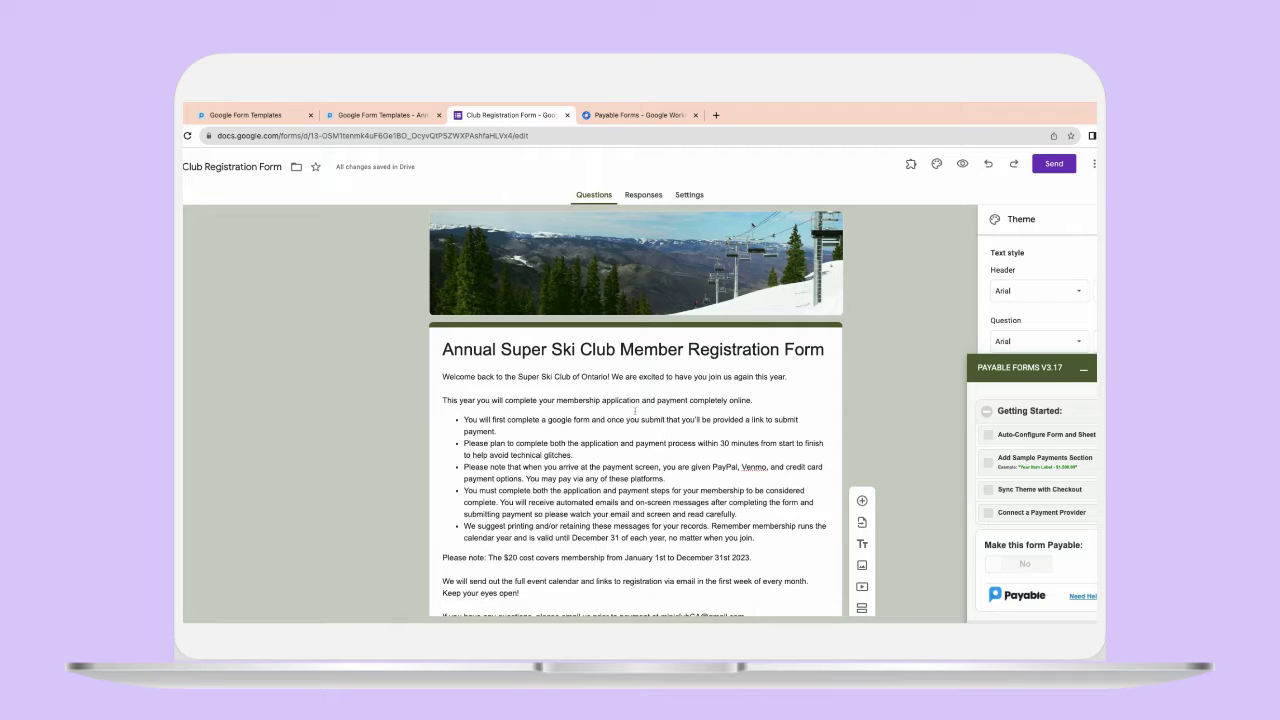
scroll(667, 408, "down", 1)
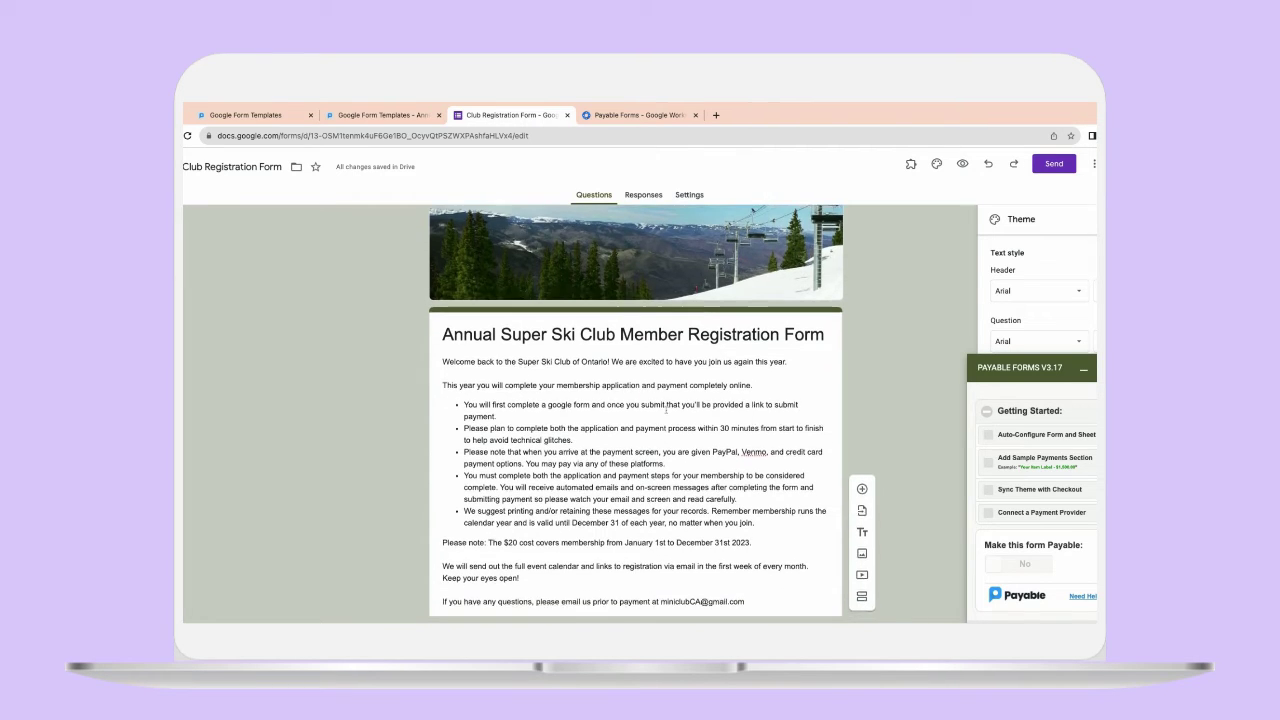
scroll(652, 410, "down", 1)
scroll(635, 410, "down", 10)
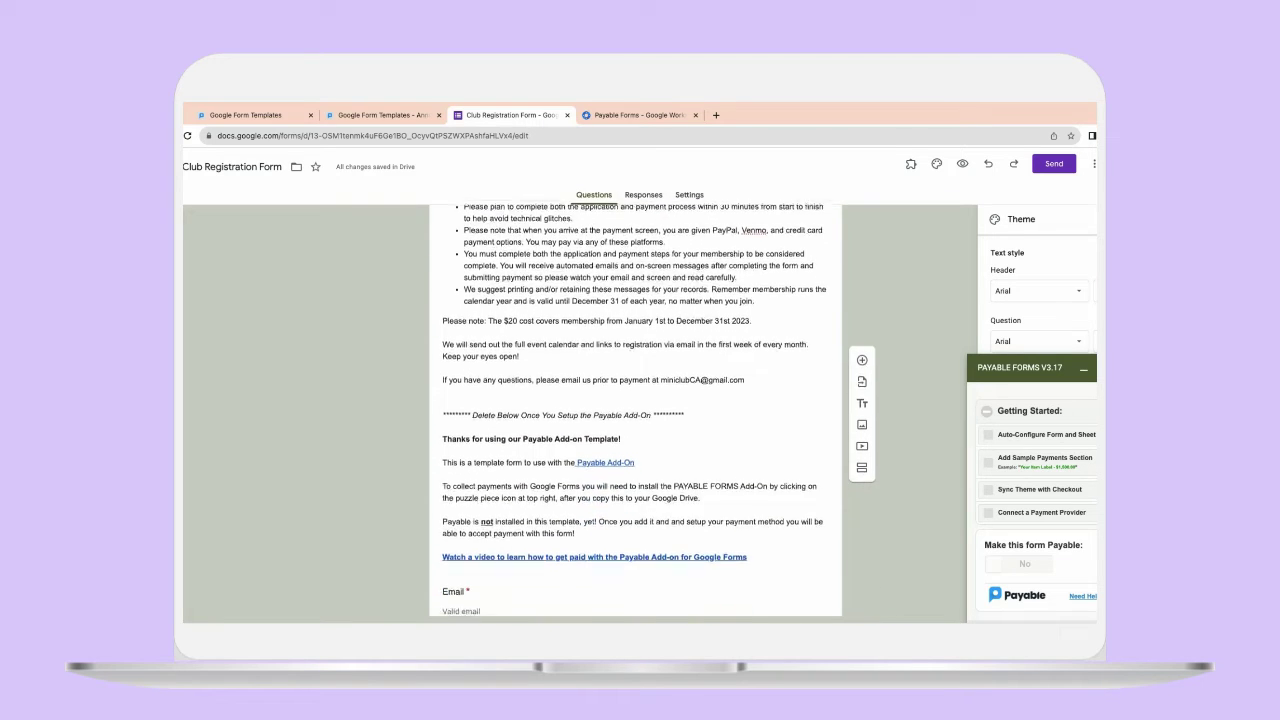
scroll(635, 410, "down", 14)
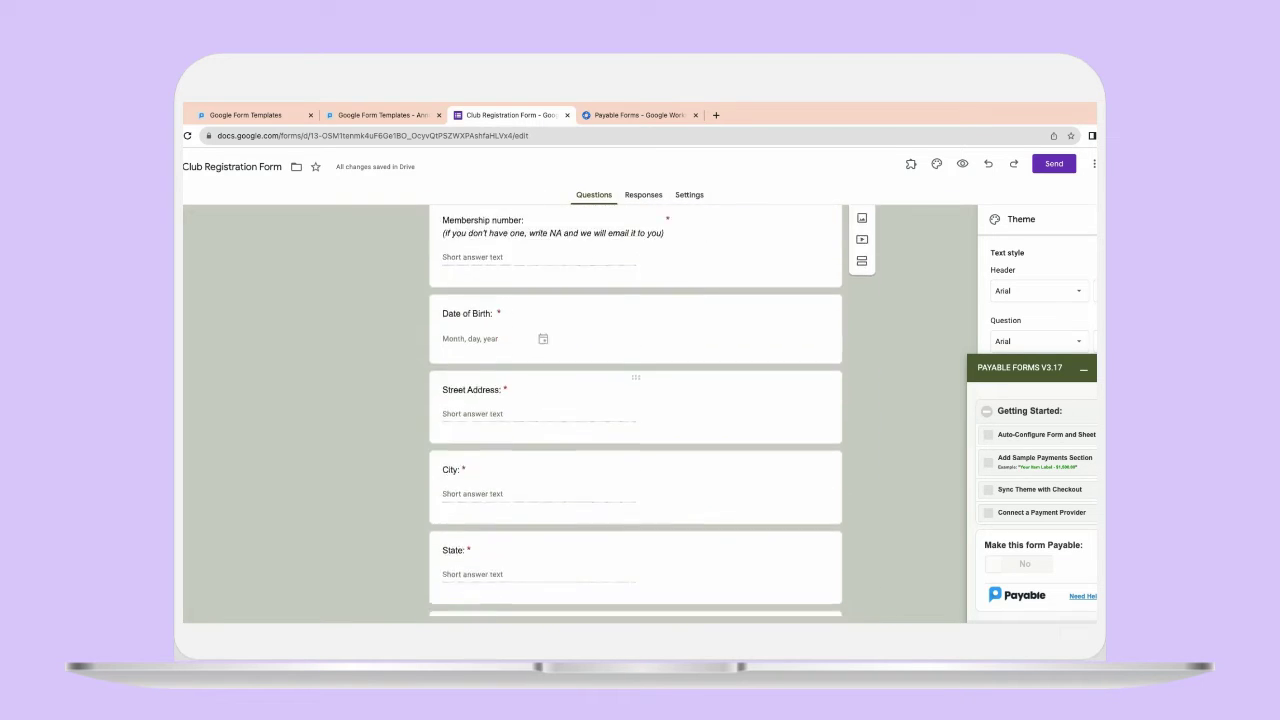
scroll(635, 410, "up", 10)
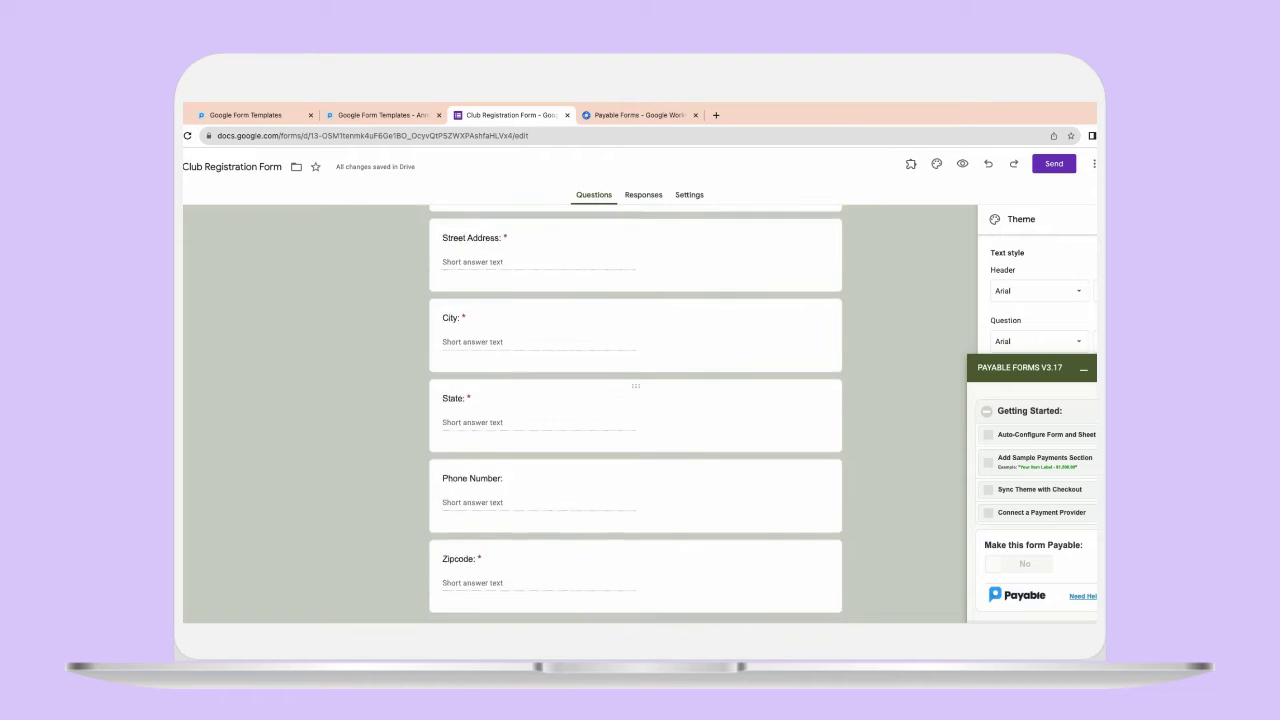
scroll(635, 410, "down", 2)
scroll(635, 410, "up", 4)
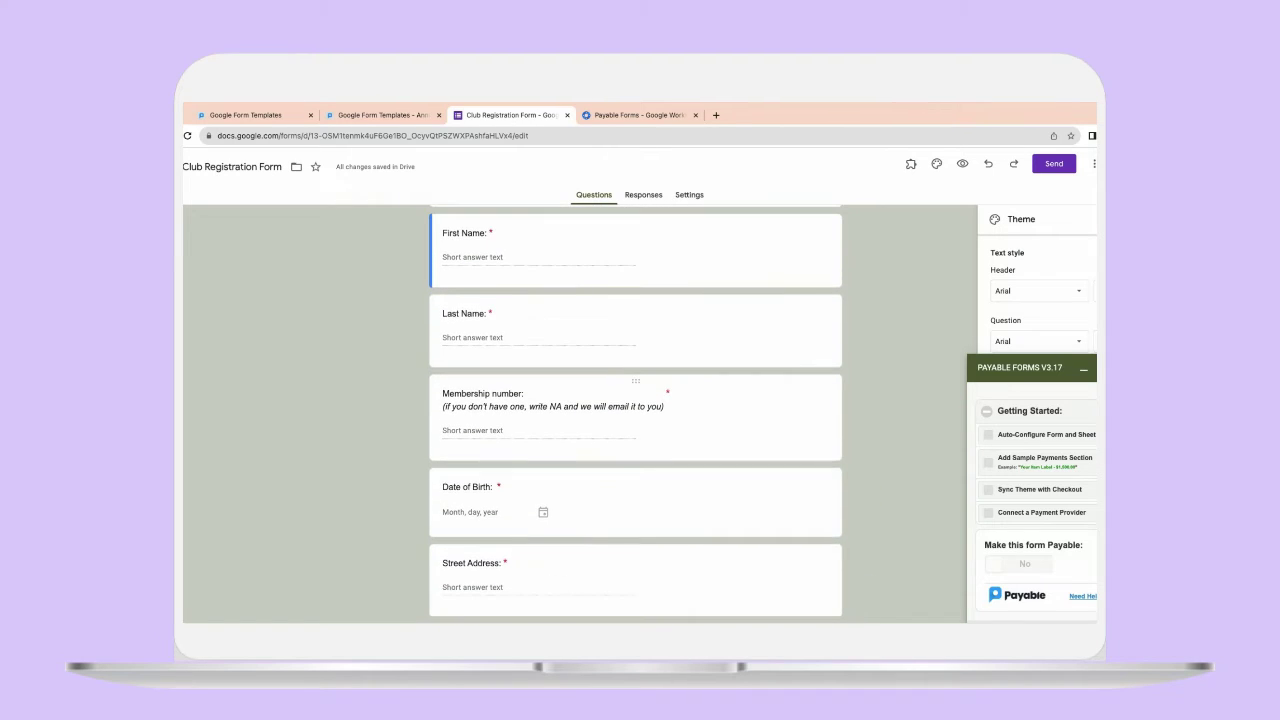
scroll(635, 410, "up", 1)
scroll(635, 410, "down", 2)
scroll(635, 410, "down", 4)
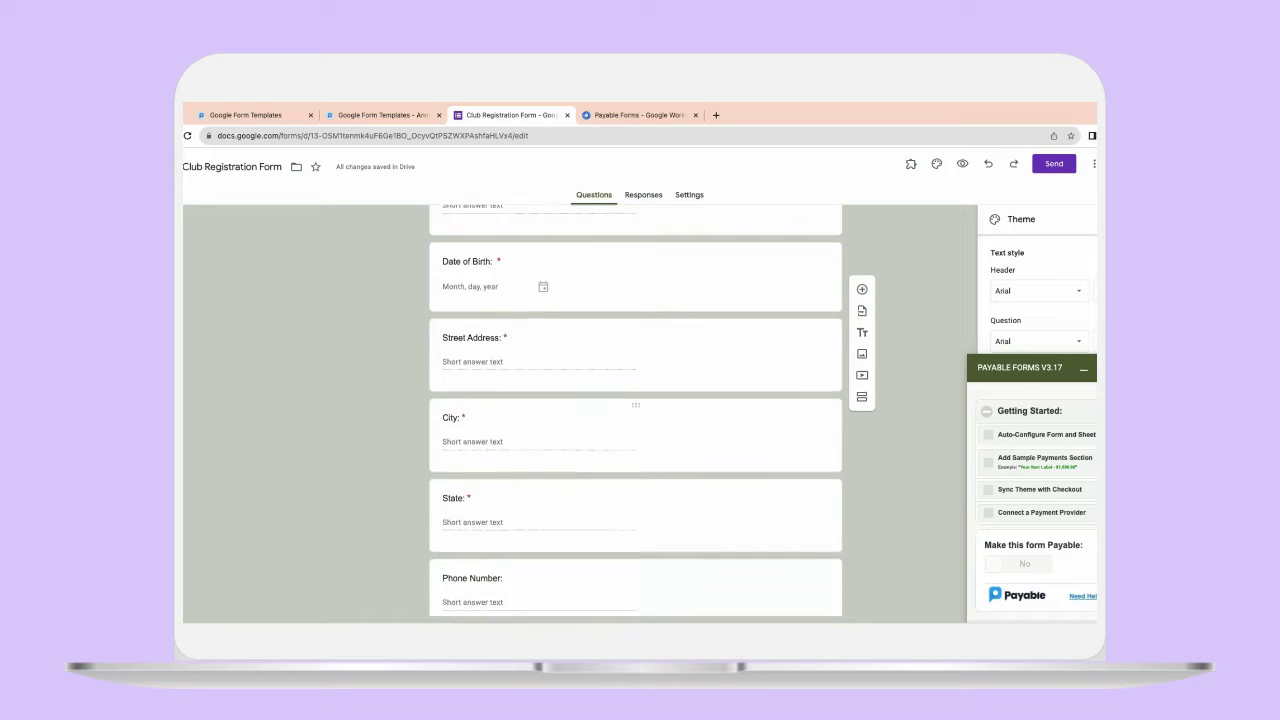
scroll(635, 410, "down", 5)
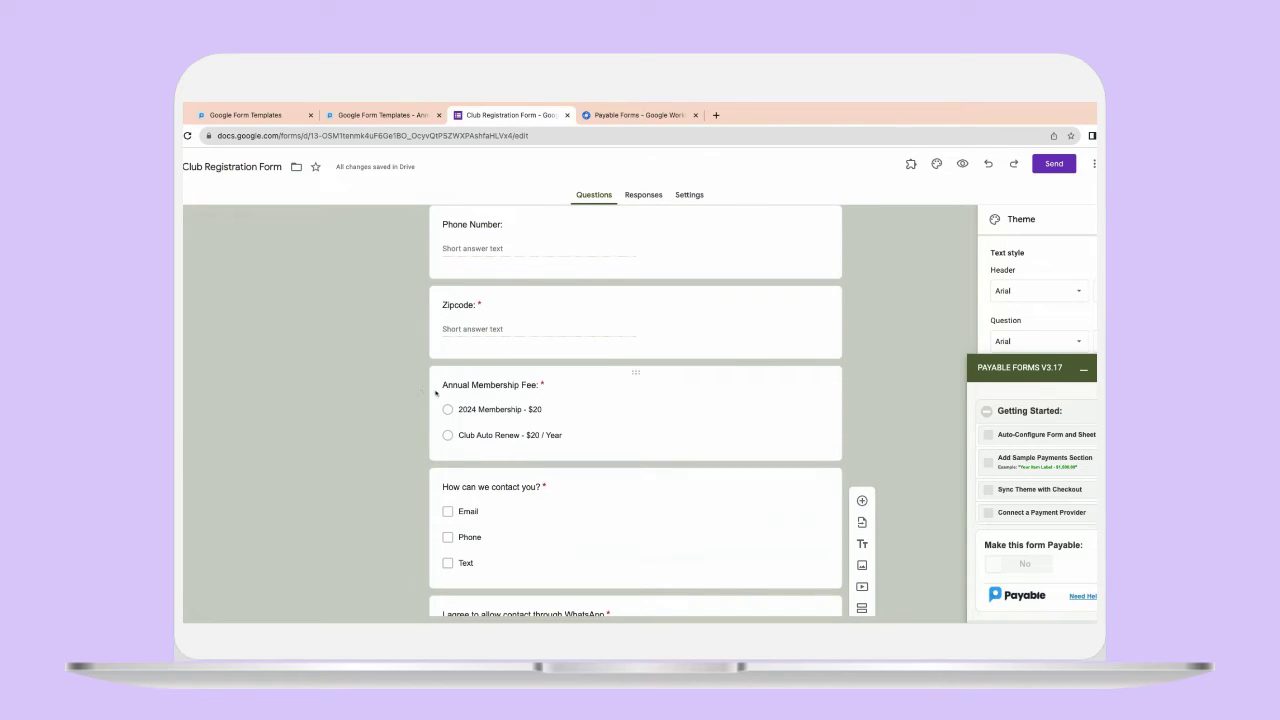
Open the Annual Membership Fee question to inspect its priced options, and review the contact and GDPR questions below it.
left_click(497, 377)
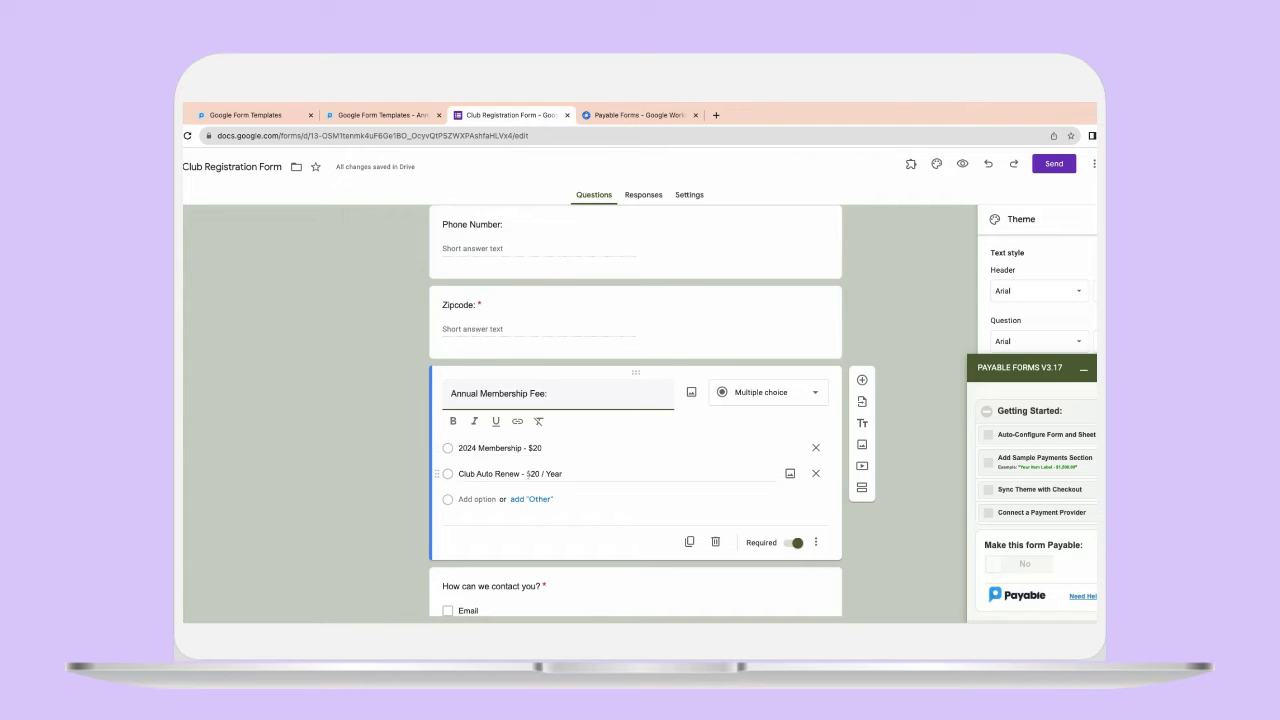
scroll(569, 447, "down", 3)
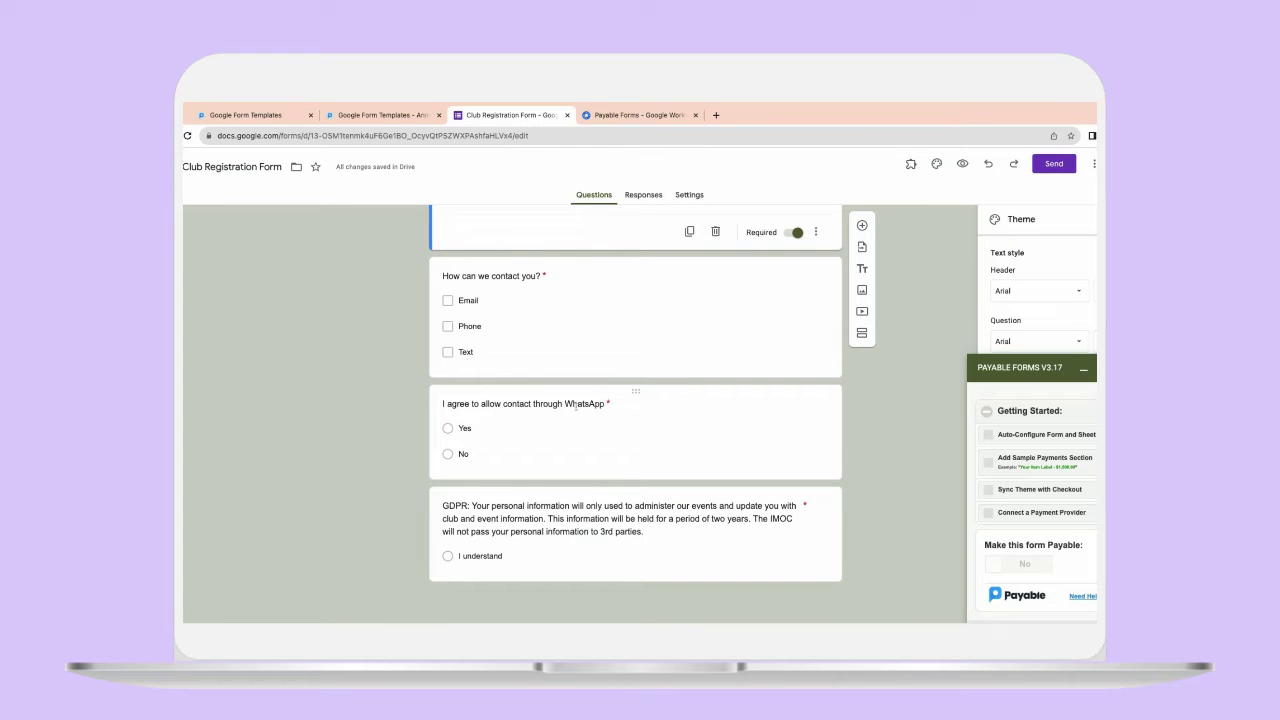
scroll(576, 405, "up", 15)
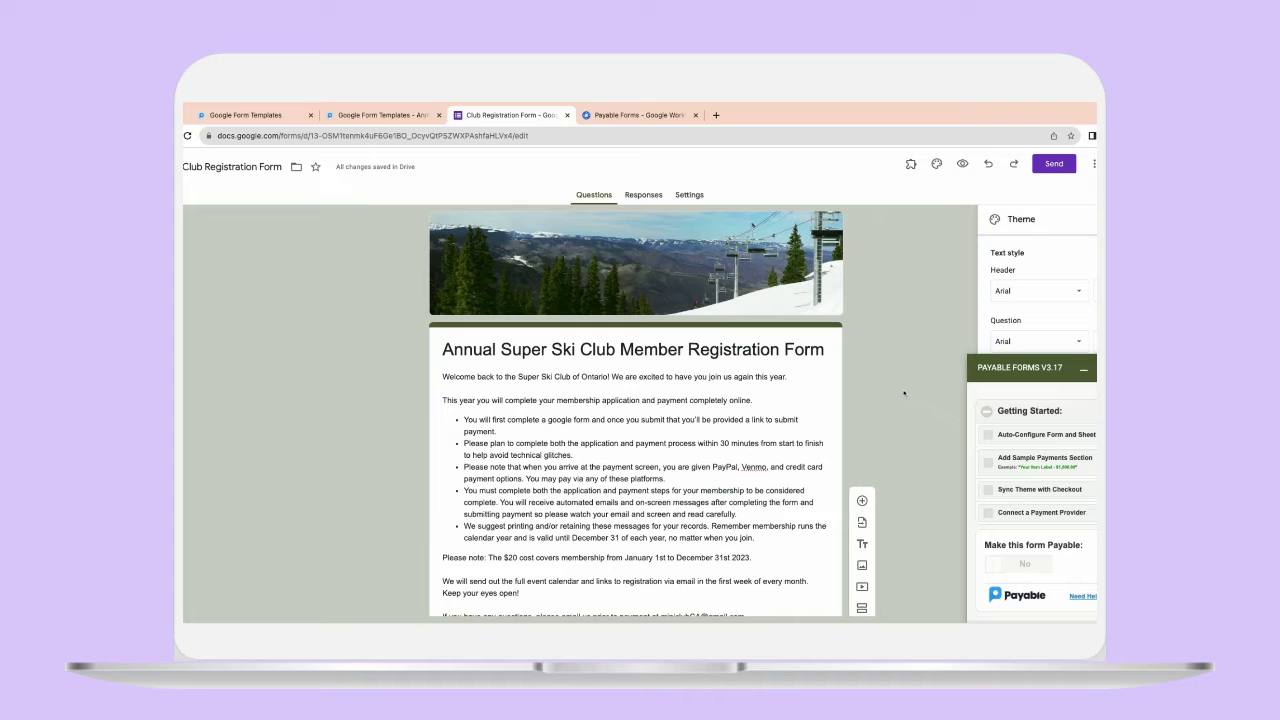
Run Auto-Configure Form and Sheet for the registration form, review the setup summary and open the connected Google Sheet.
left_click(989, 436)
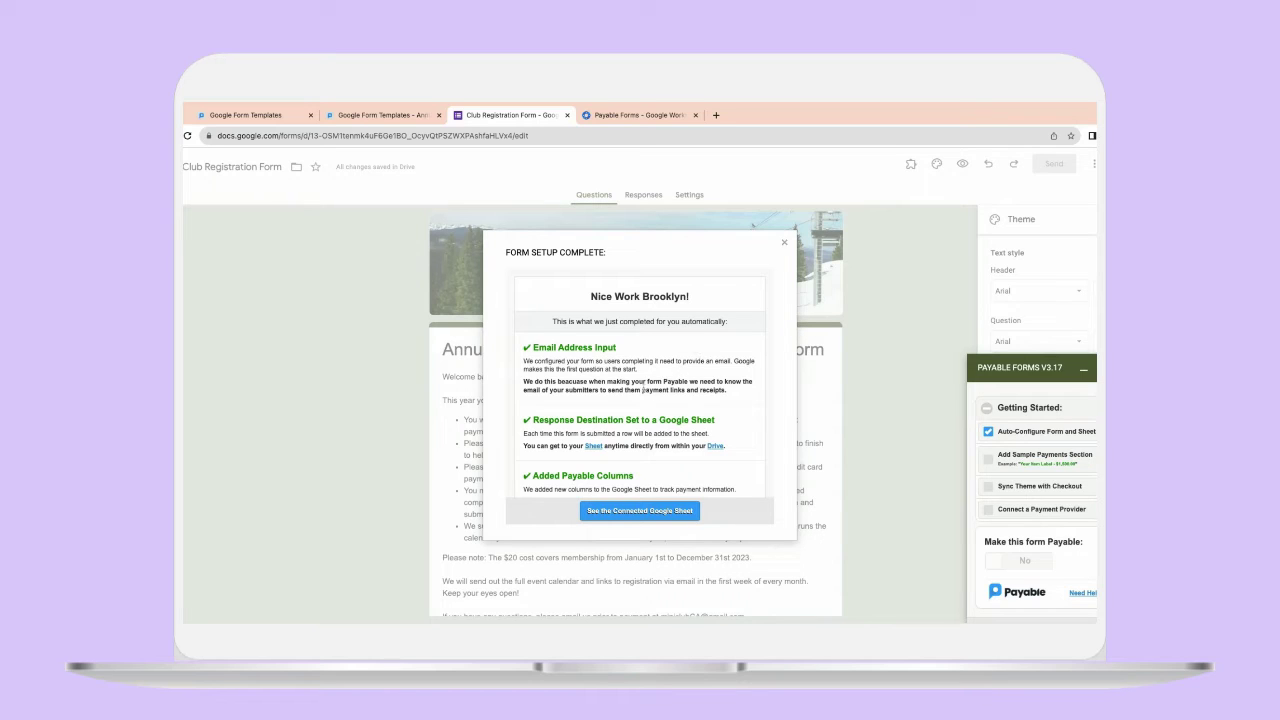
scroll(655, 410, "down", 1)
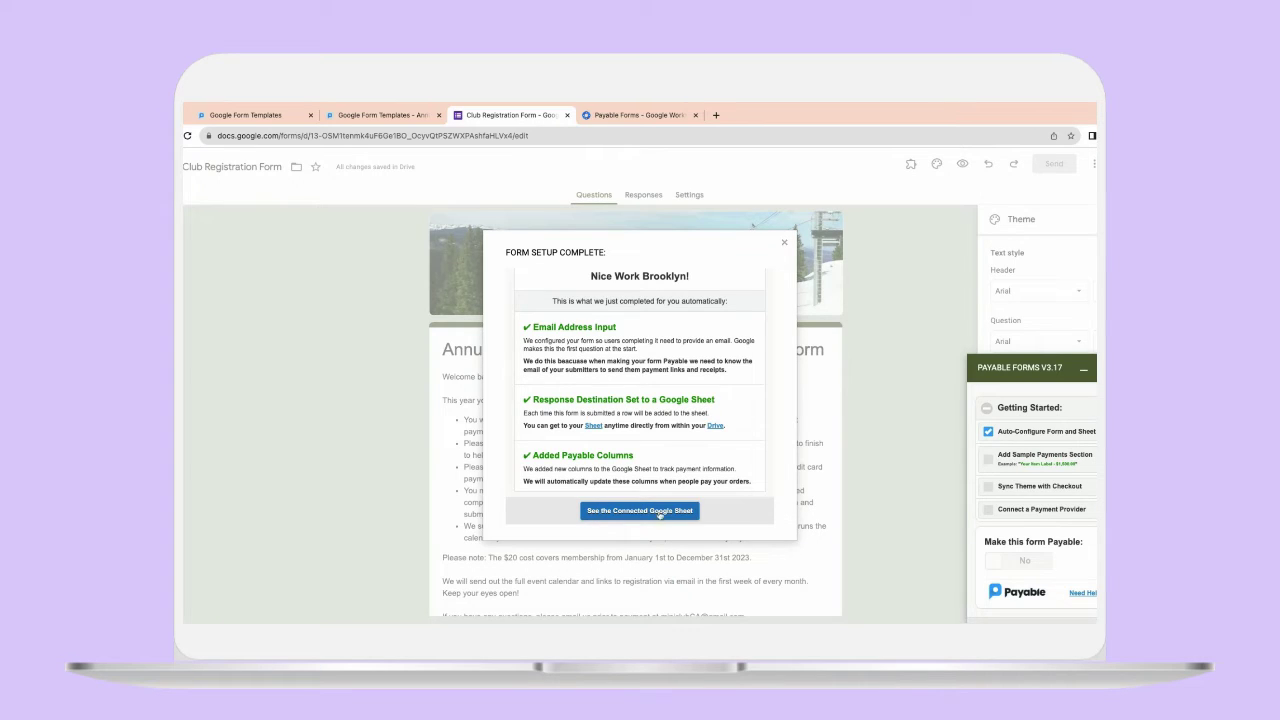
left_click(644, 516)
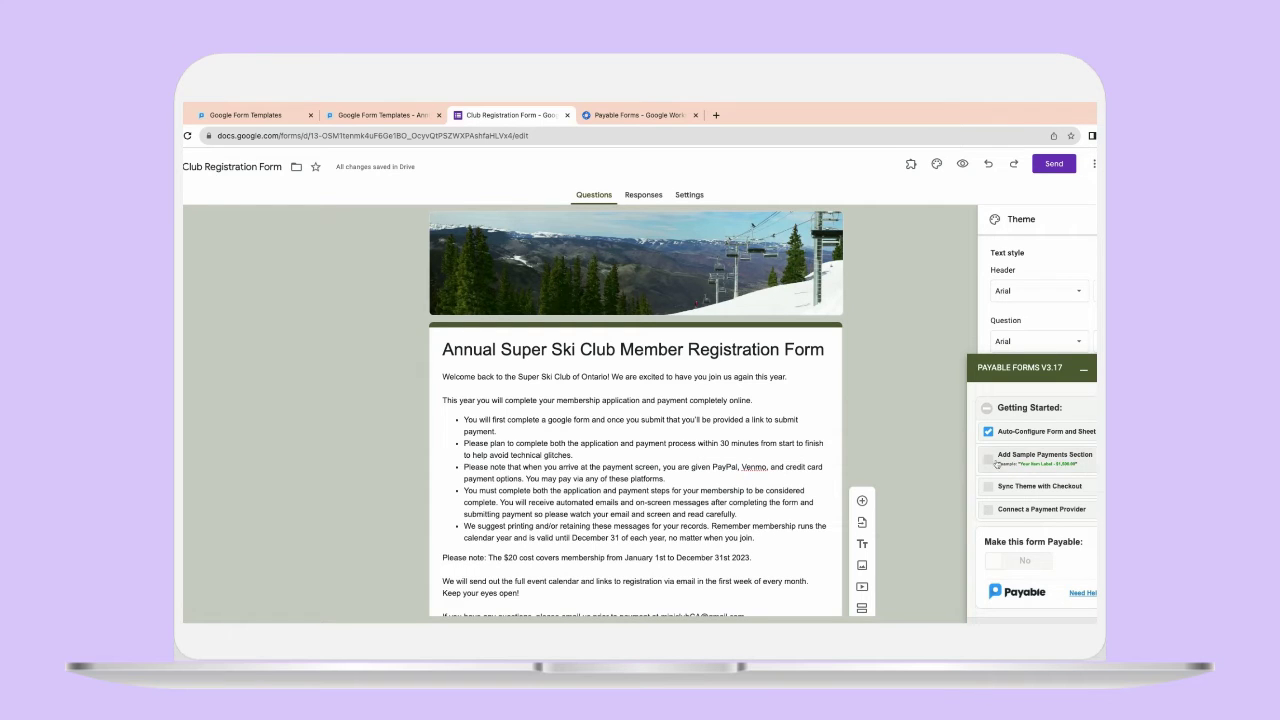
Sync the registration form's theme with the Payable checkout page and dismiss the sync summary.
scroll(698, 454, "down", 3)
scroll(698, 454, "up", 3)
left_click(1033, 491)
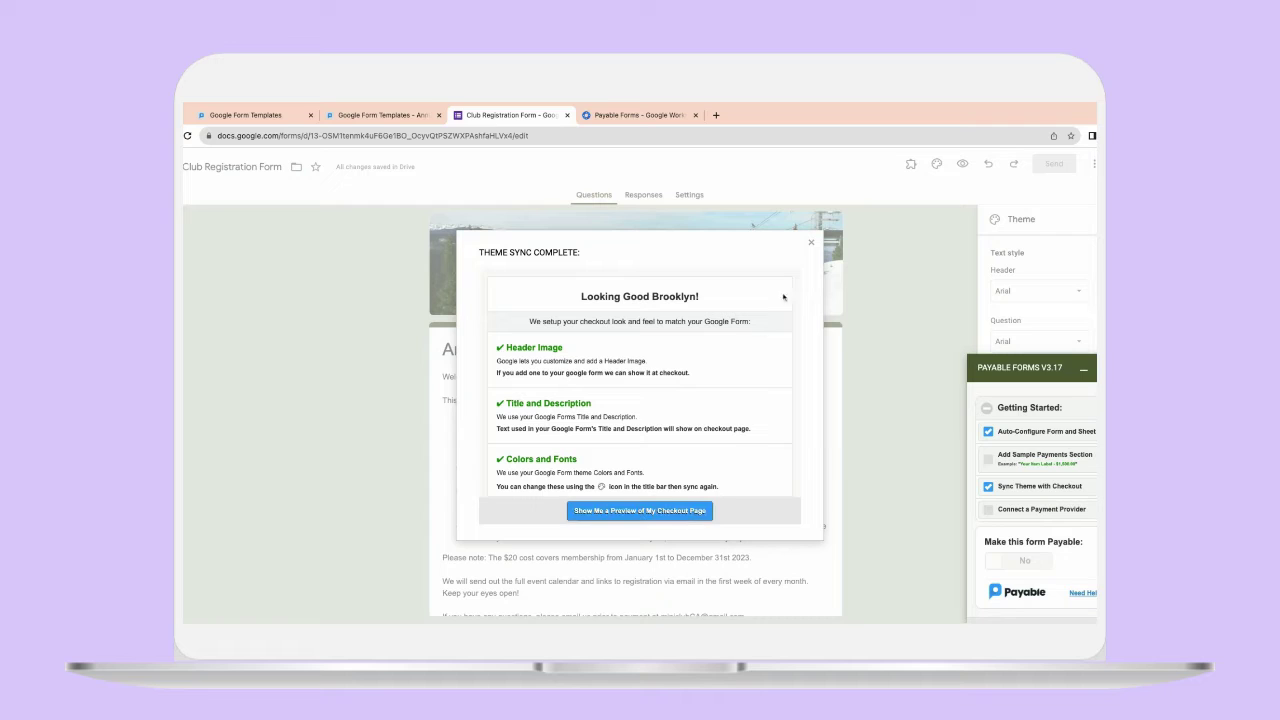
left_click(811, 243)
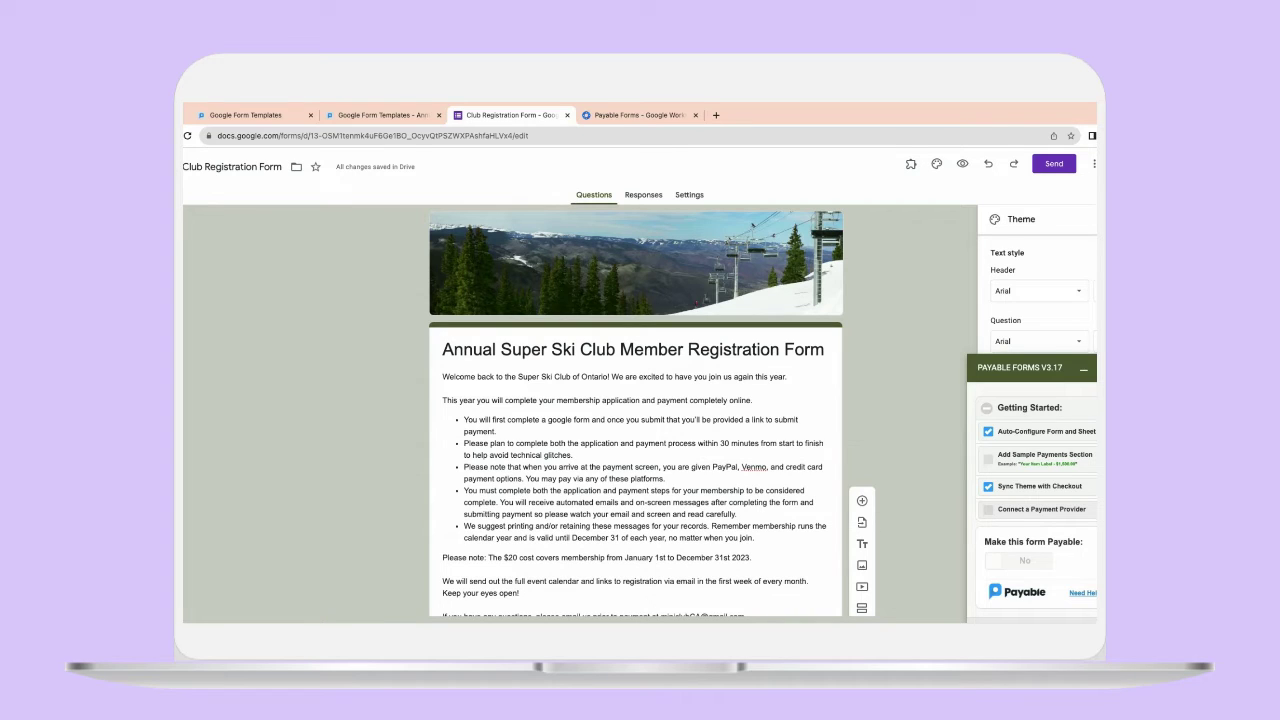
Connect Square as the payment provider for the form and close the provider options.
left_click(1040, 509)
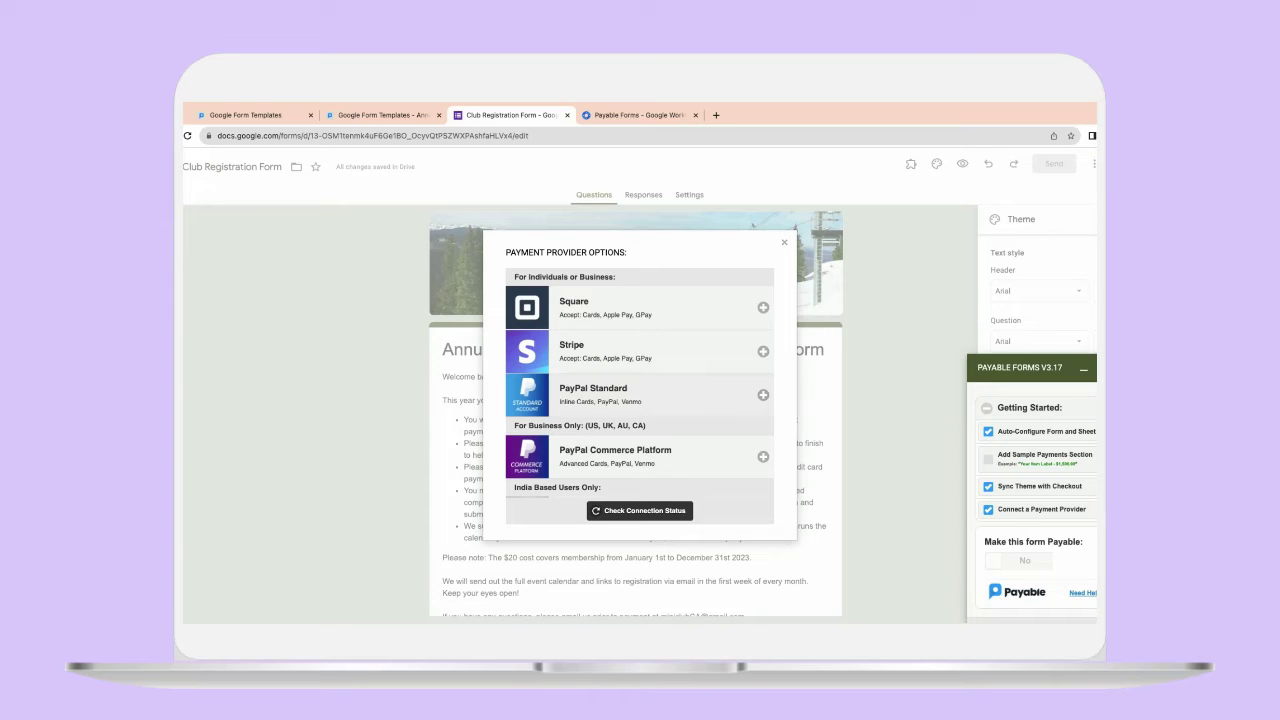
left_click(618, 315)
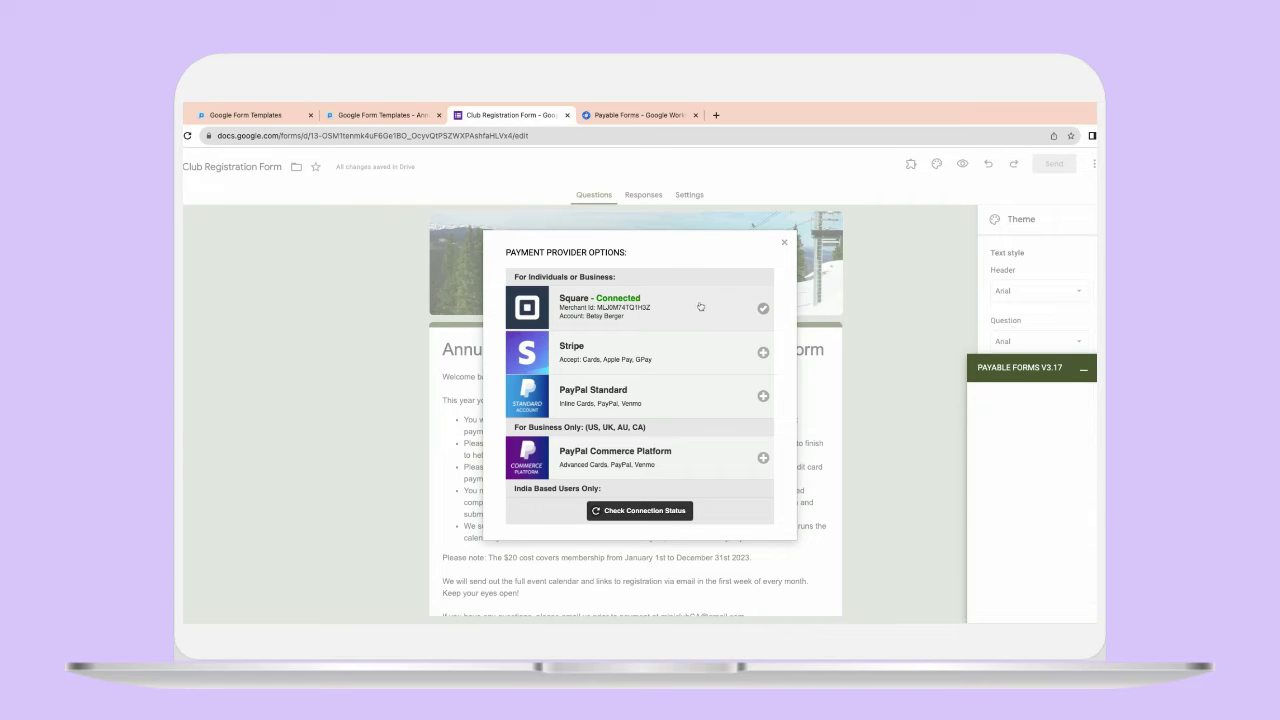
left_click(786, 243)
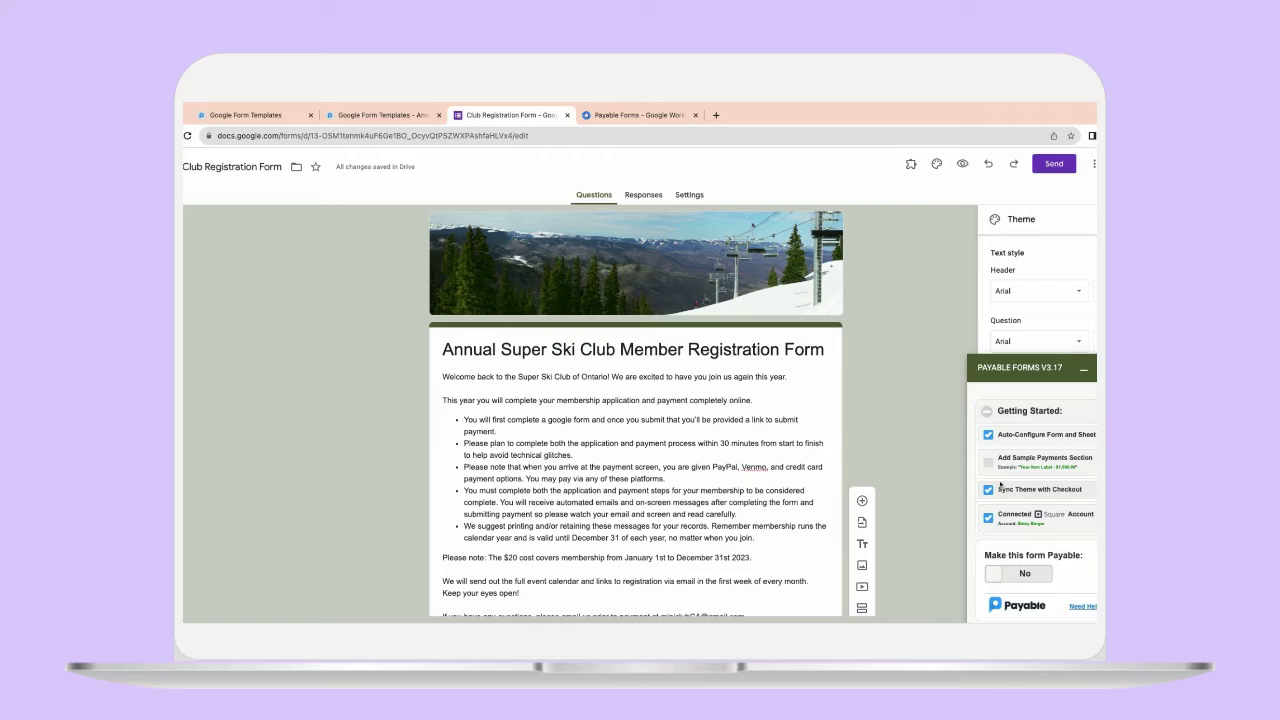
Make the registration form payable by setting its Make this form Payable option to Yes.
scroll(1052, 497, "down", 2)
scroll(1052, 497, "up", 2)
left_click(1041, 577)
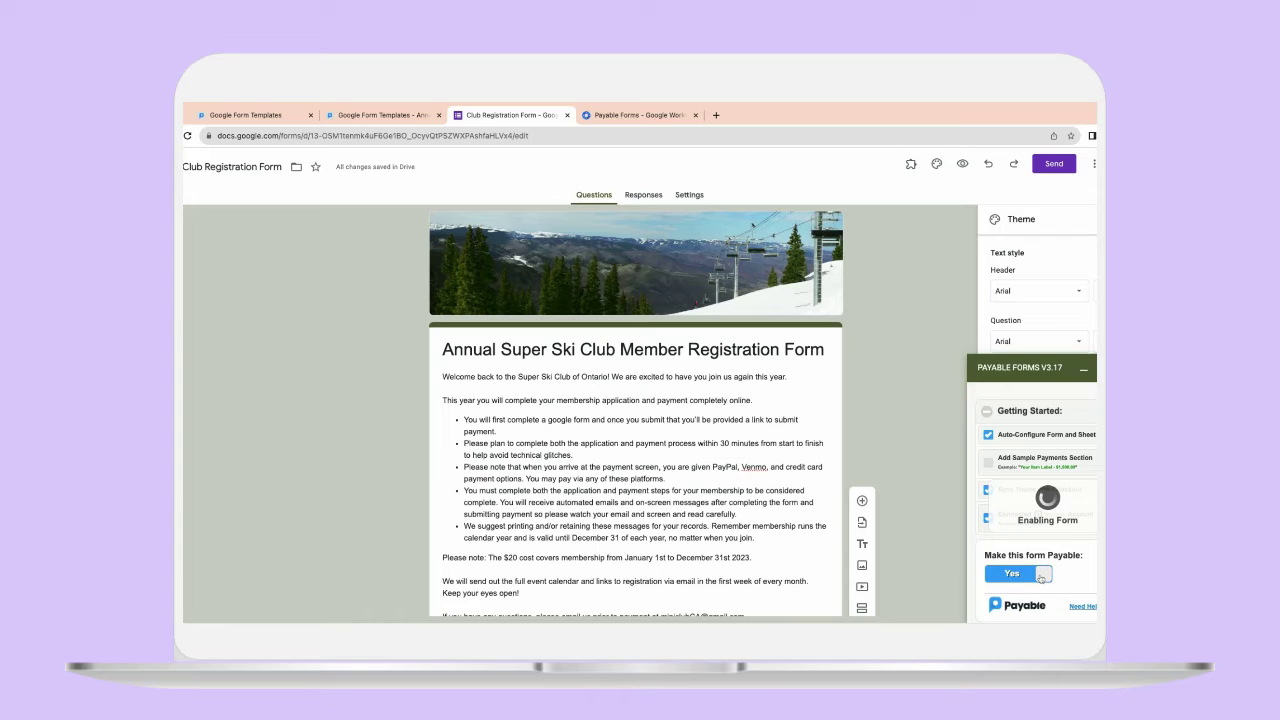
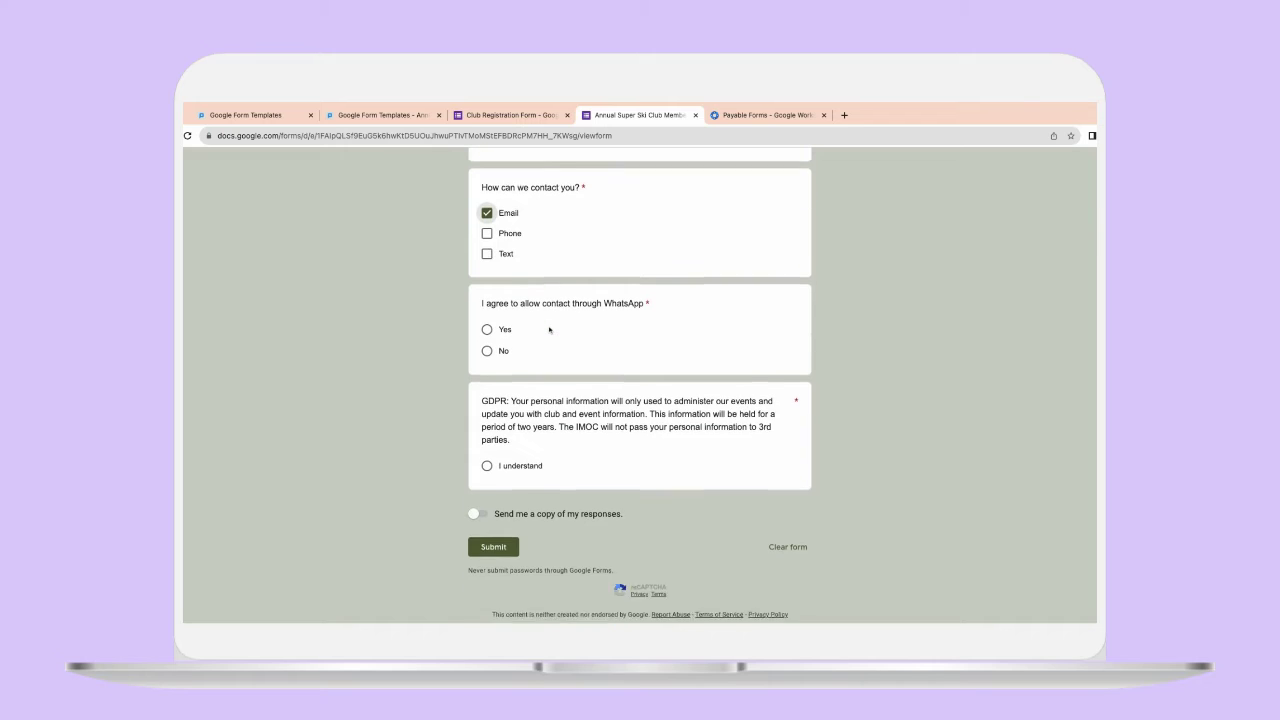
Answer Yes to WhatsApp contact, accept the GDPR statement with I understand, and submit the live registration form.
left_click(488, 310)
scroll(551, 376, "down", 1)
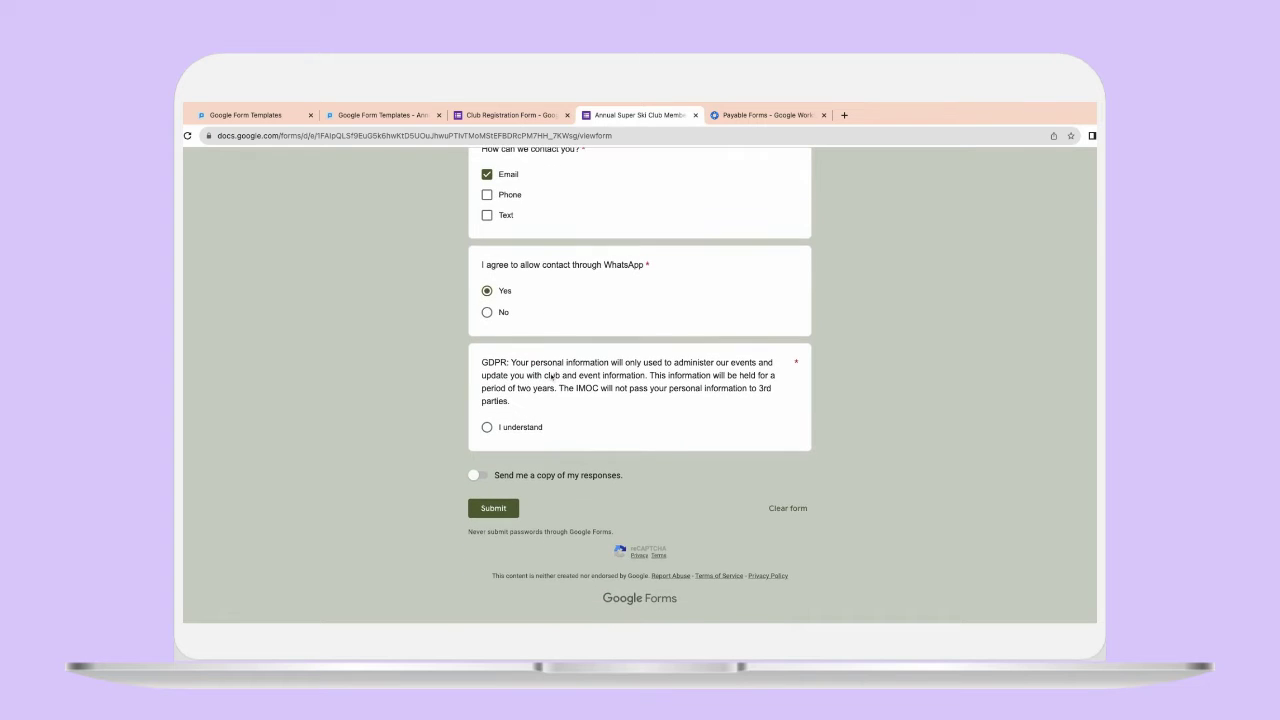
left_click(488, 428)
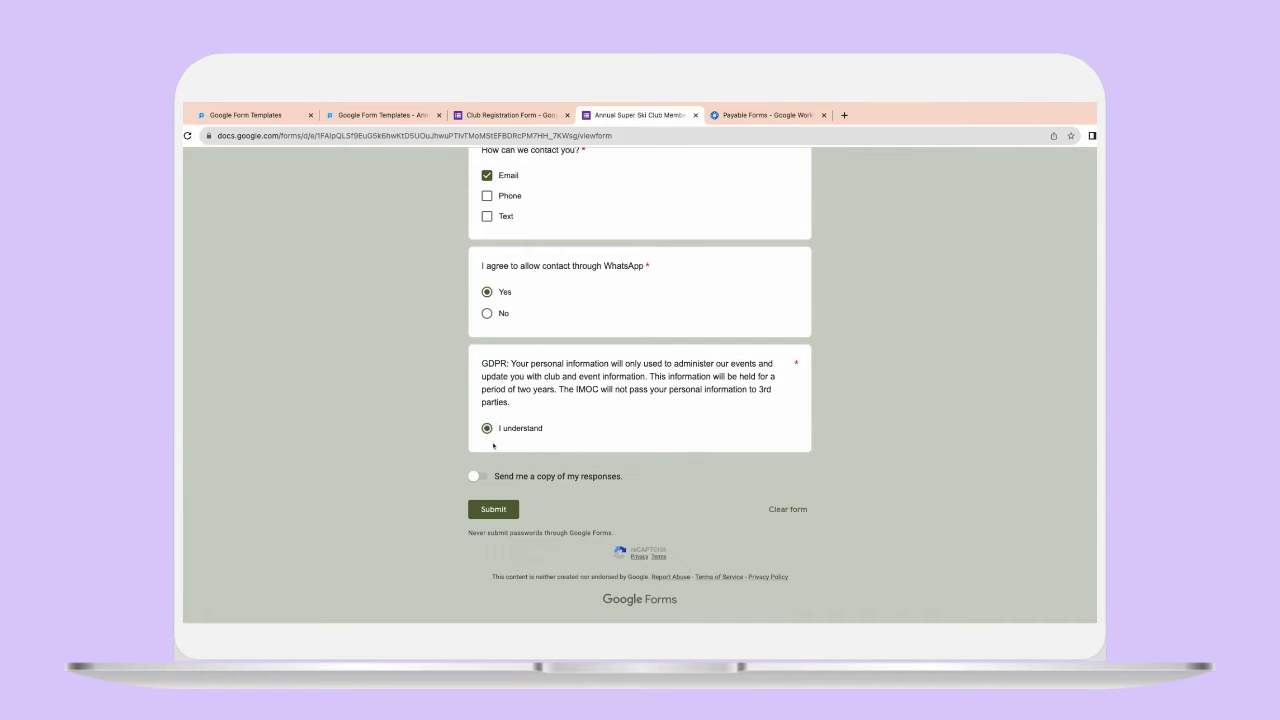
left_click(500, 514)
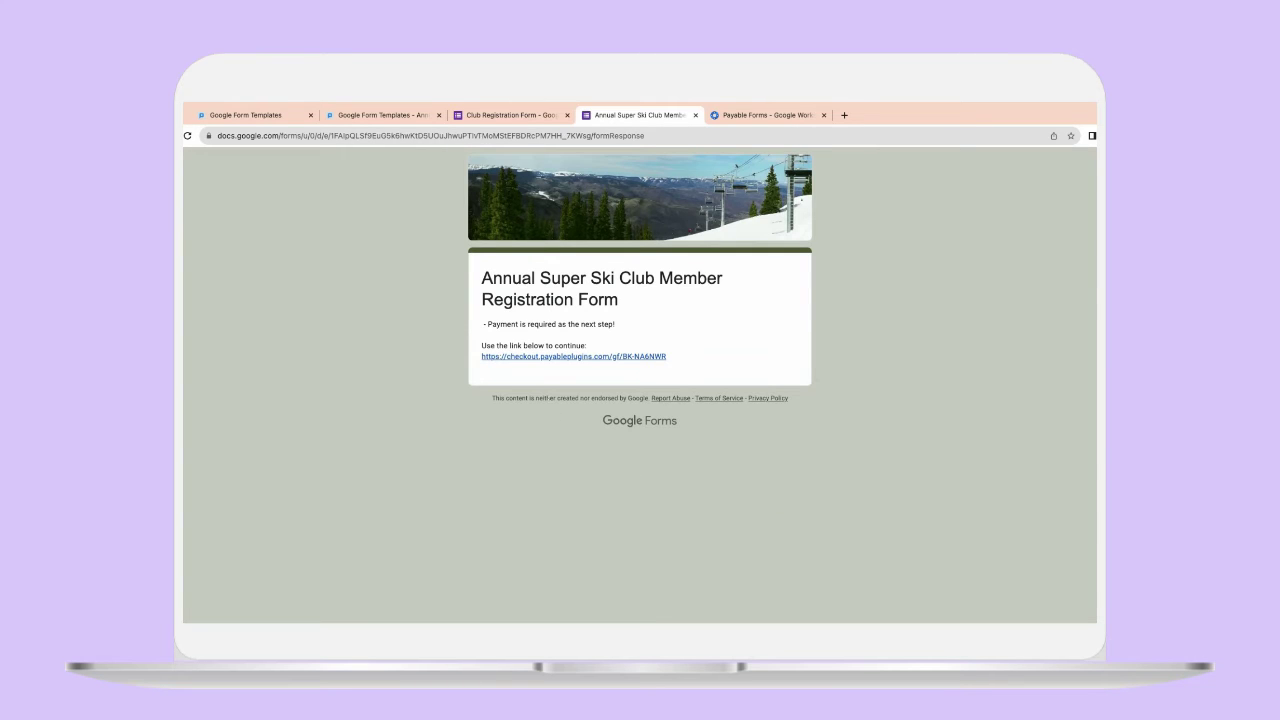
Open the payment link from the confirmation page and review the checkout's description, order details, contact details, test cards and payment options.
left_click(548, 357)
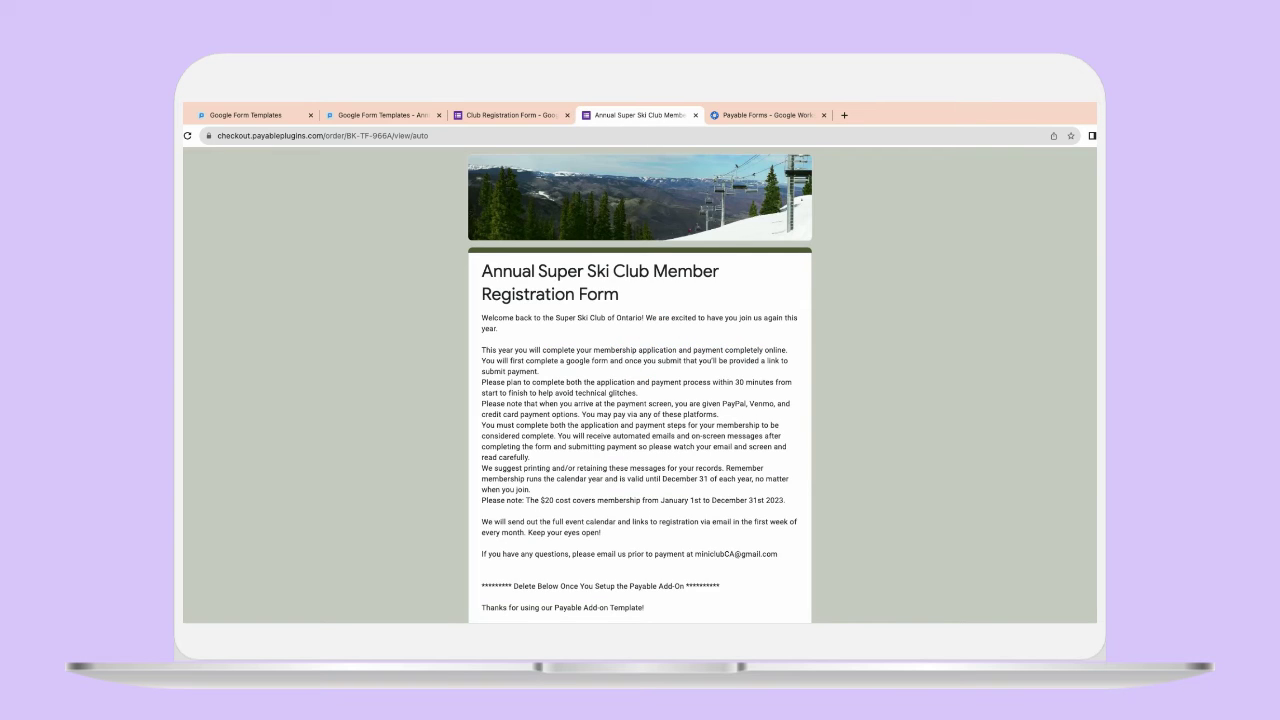
scroll(640, 400, "down", 5)
scroll(640, 400, "up", 3)
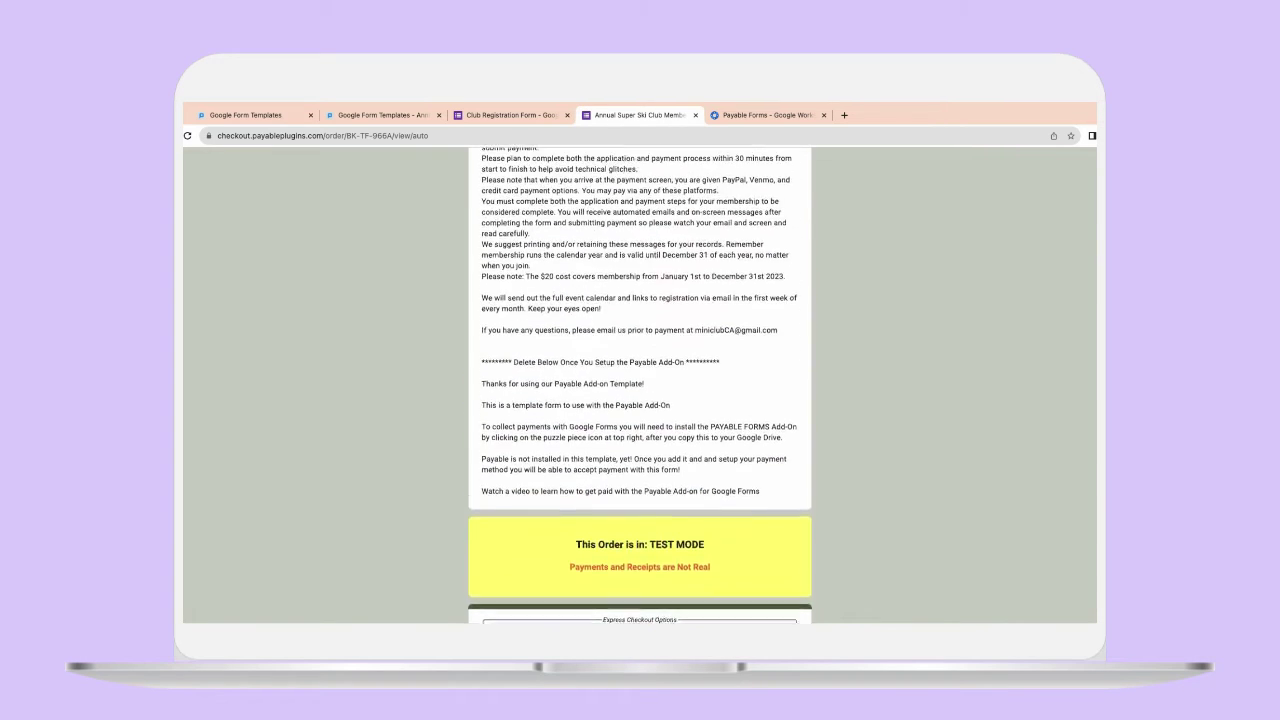
scroll(640, 385, "up", 3)
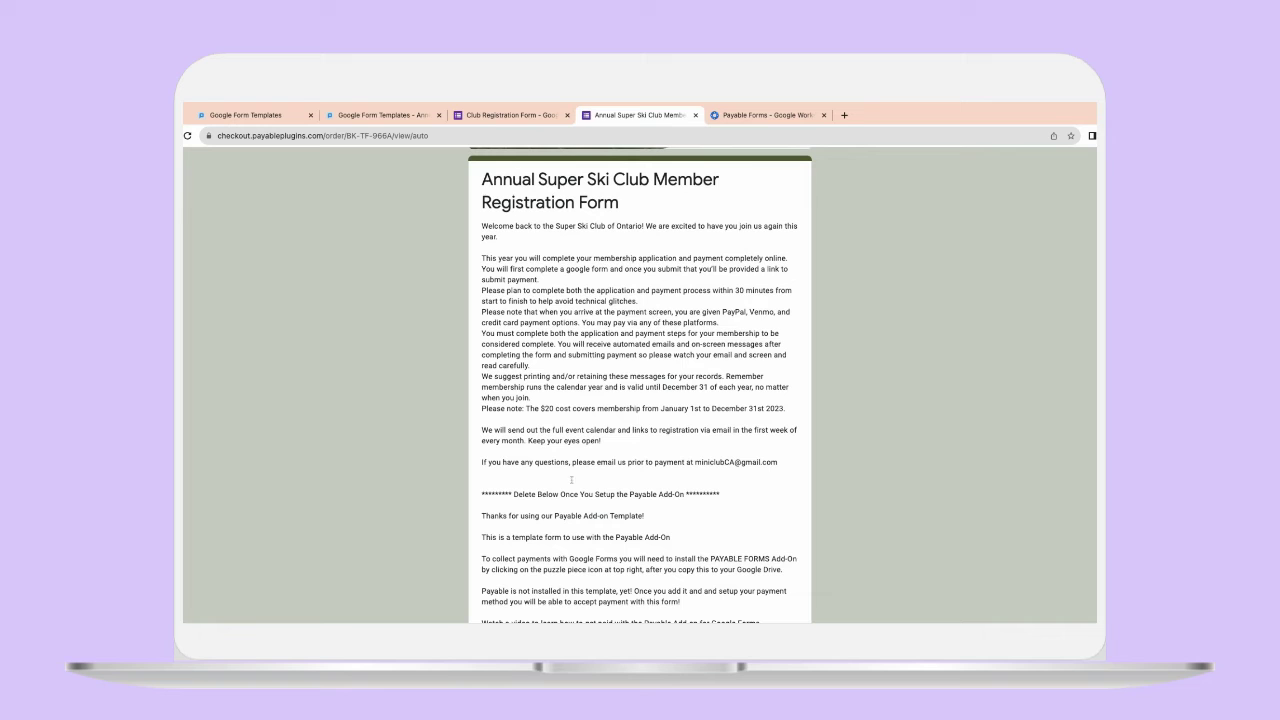
scroll(633, 318, "down", 2)
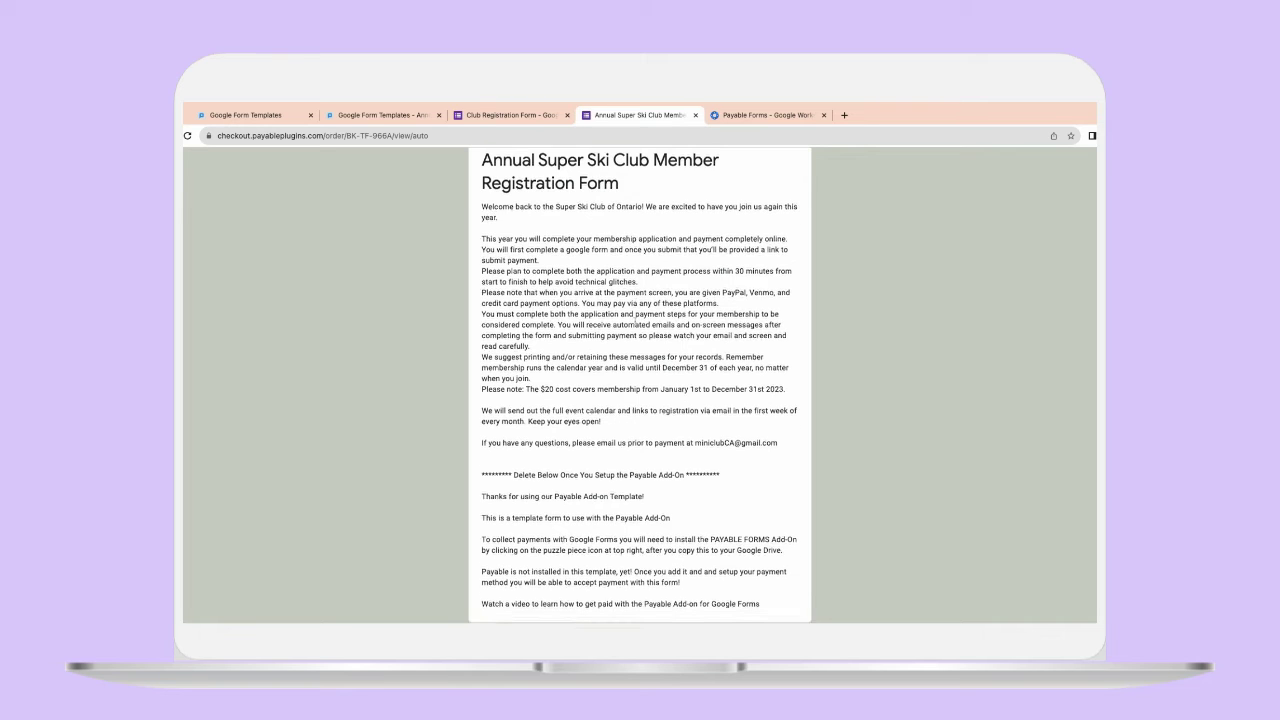
scroll(640, 385, "down", 5)
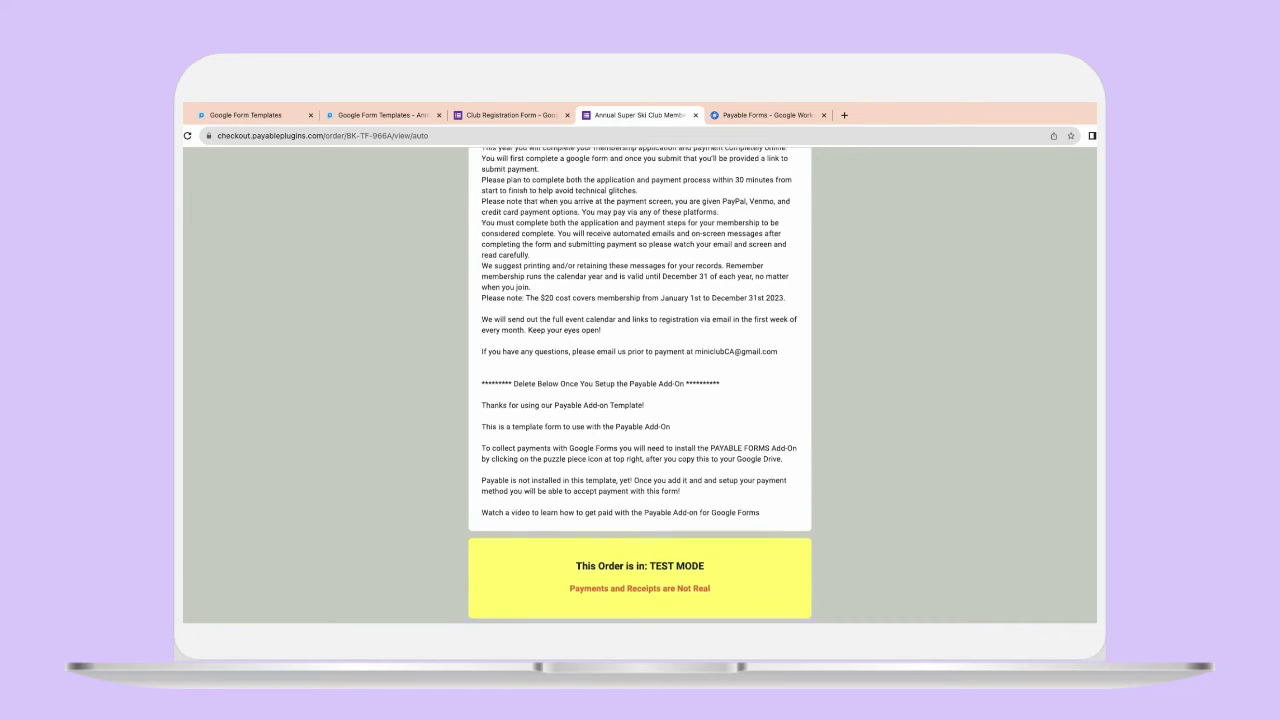
scroll(640, 385, "down", 1)
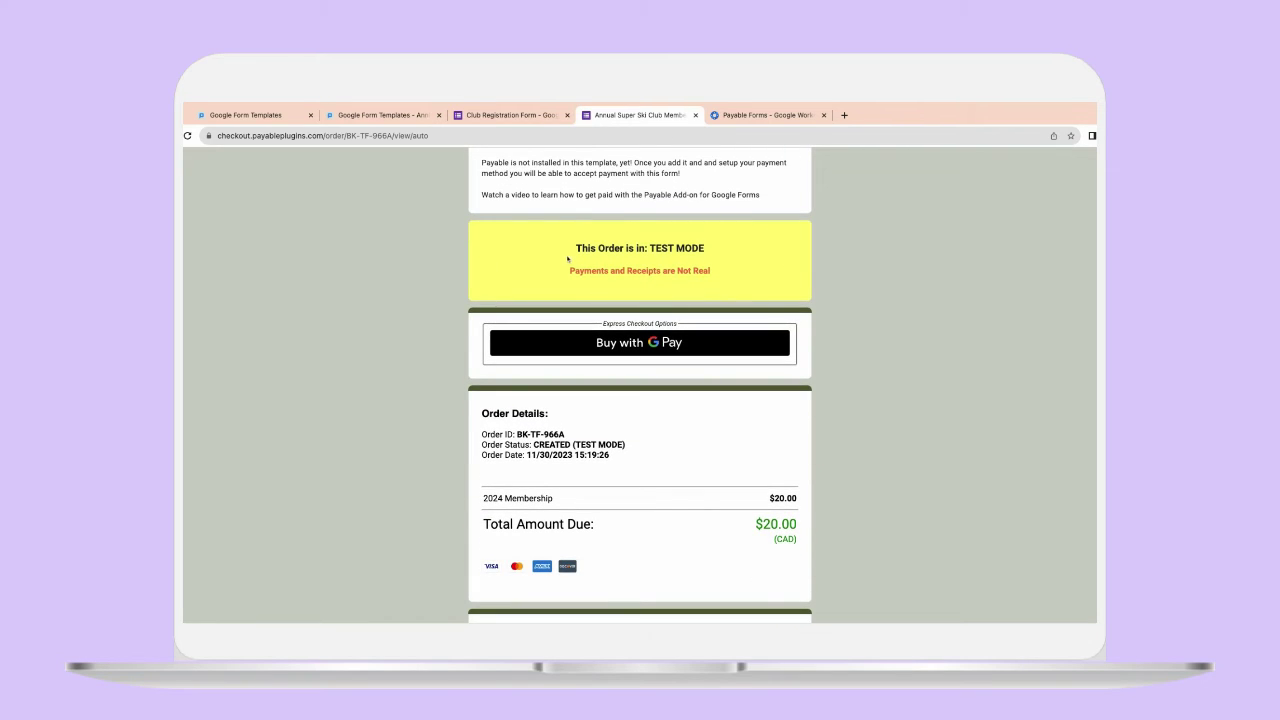
scroll(570, 260, "down", 4)
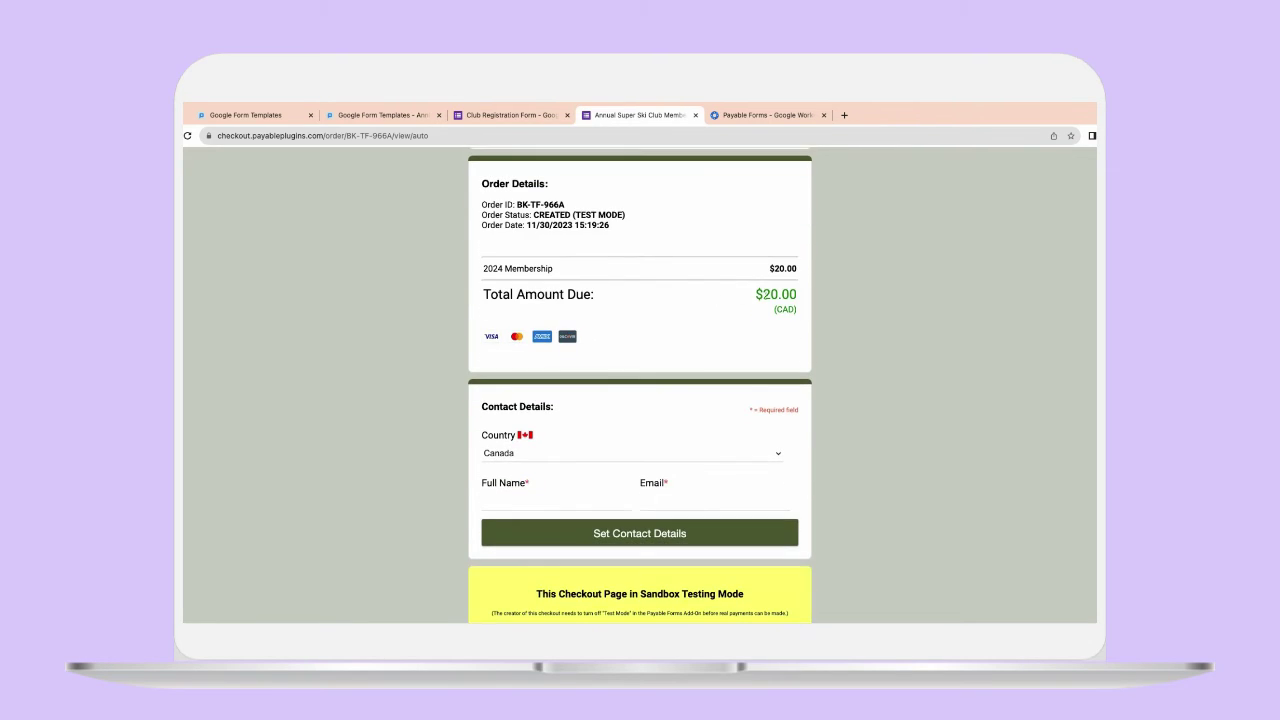
scroll(631, 390, "down", 1)
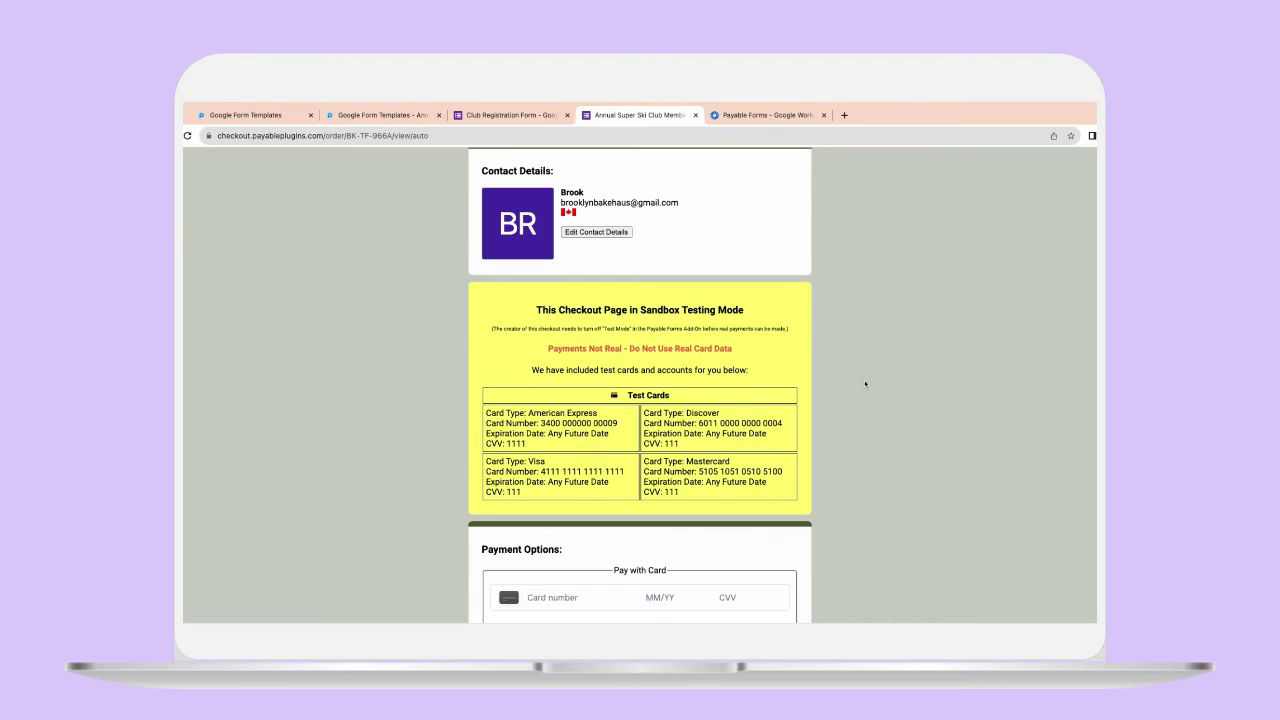
scroll(865, 383, "down", 1)
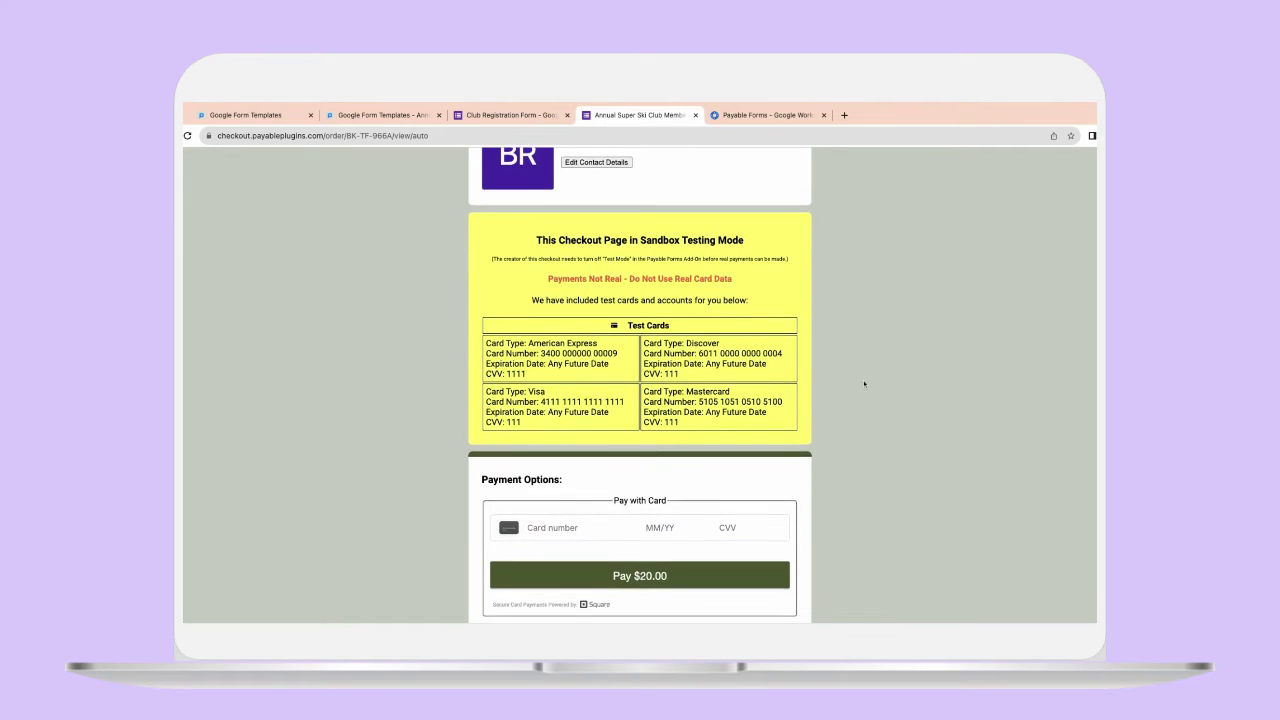
scroll(865, 383, "down", 1)
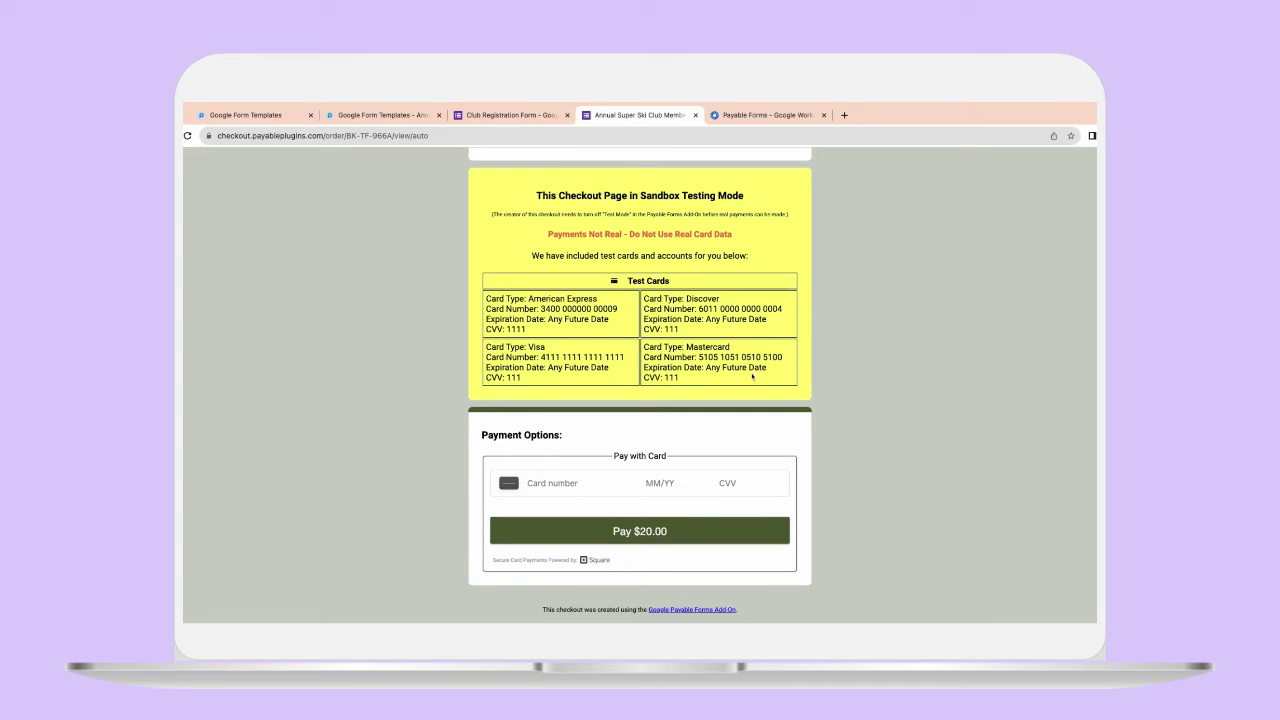
Pay the $20.00 membership order with the listed Mastercard test card, filling in its card number, expiration date, CVV and postal code.
left_click_drag(784, 357, 698, 357)
key("ctrl+c")
left_click(557, 487)
key("ctrl+v")
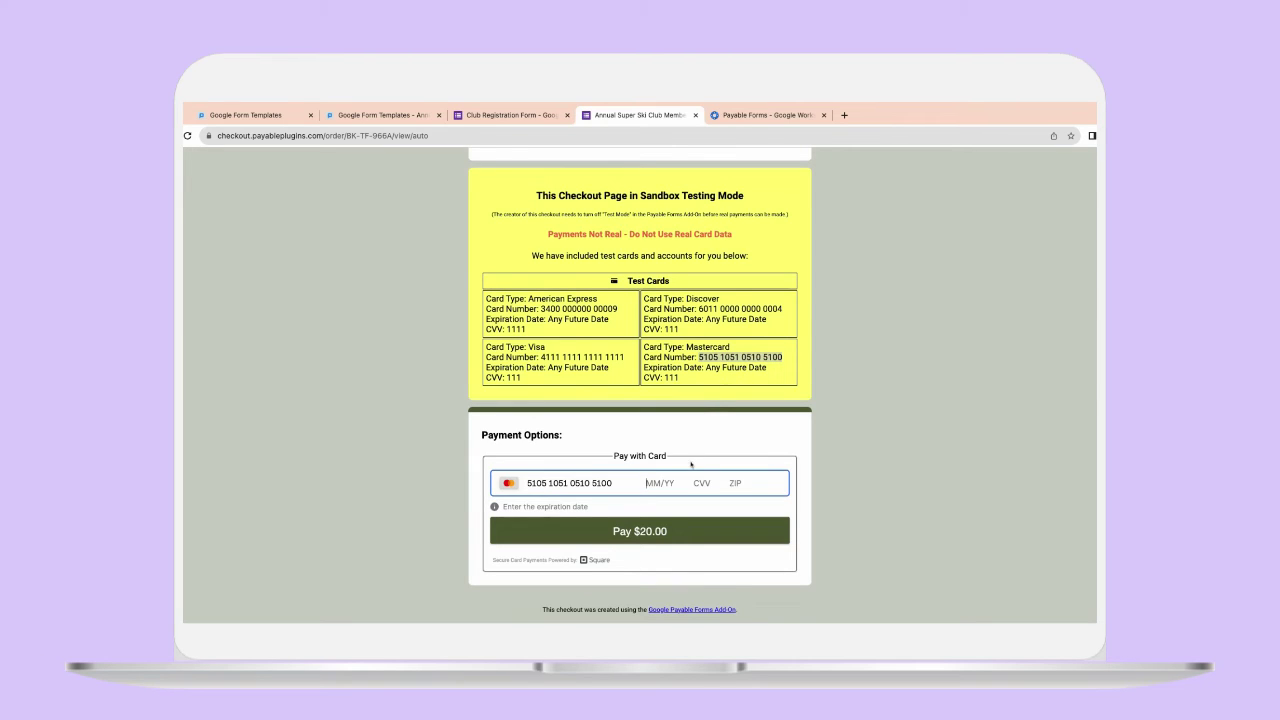
type("11")
type("26")
type("11190")
type("20")
type("10")
left_click(657, 540)
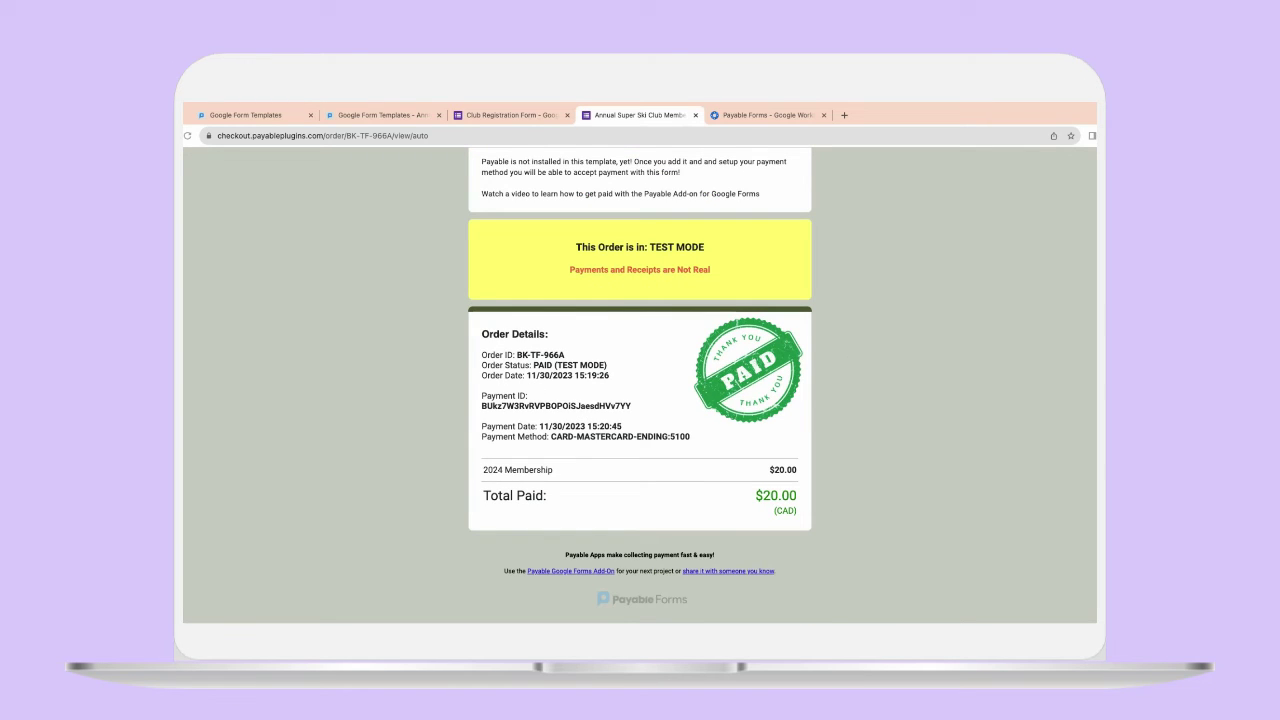
Return to the Club Registration Form editor and look over its responses and questions.
left_click(500, 116)
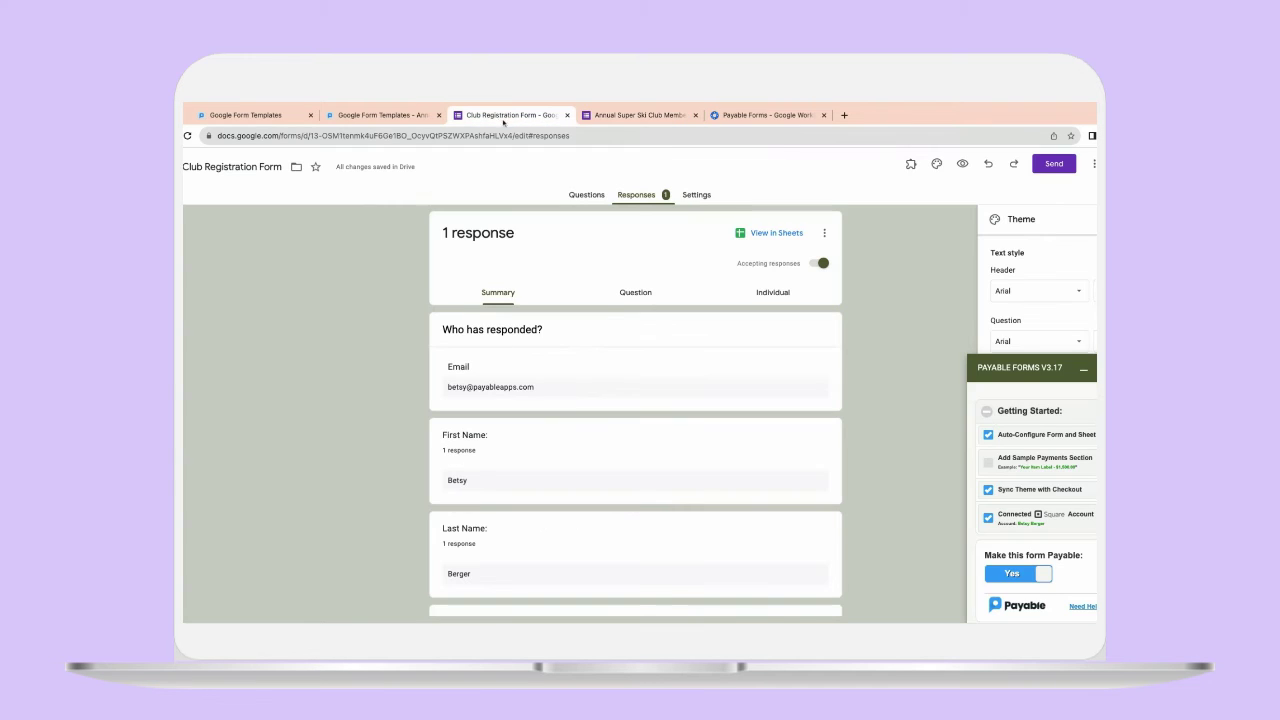
left_click(587, 195)
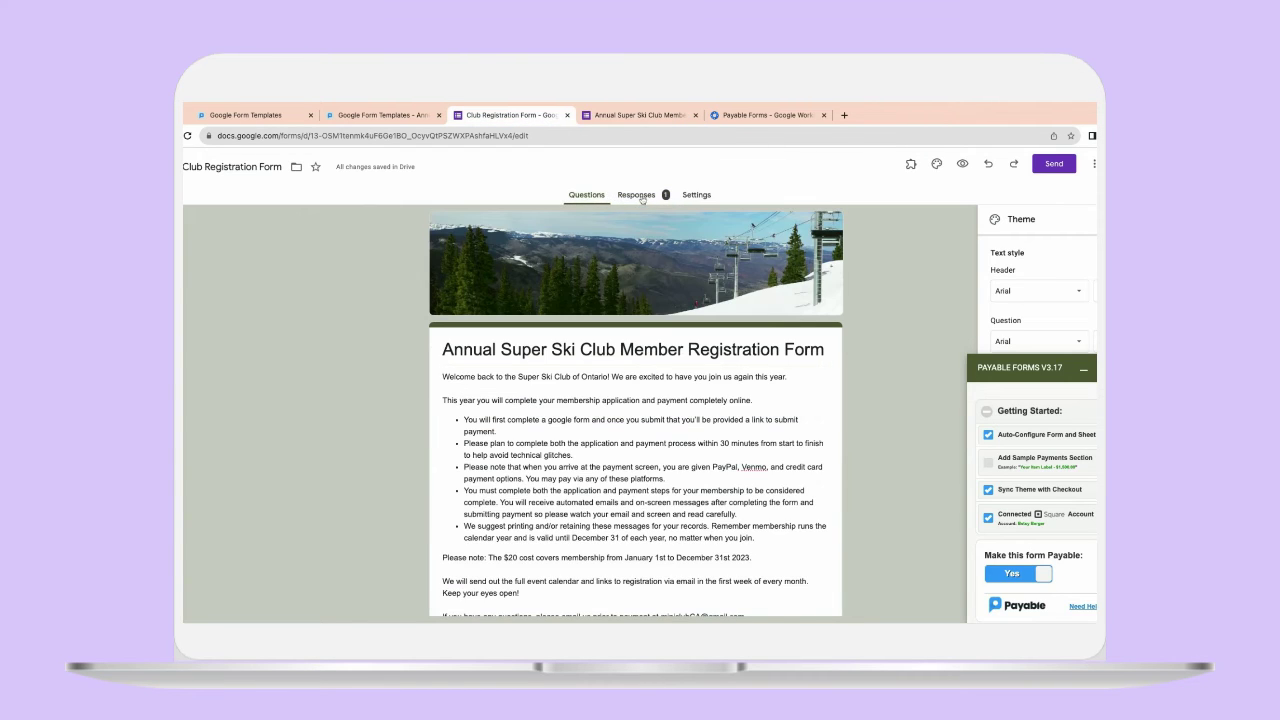
left_click(637, 196)
left_click(595, 196)
scroll(805, 423, "down", 10)
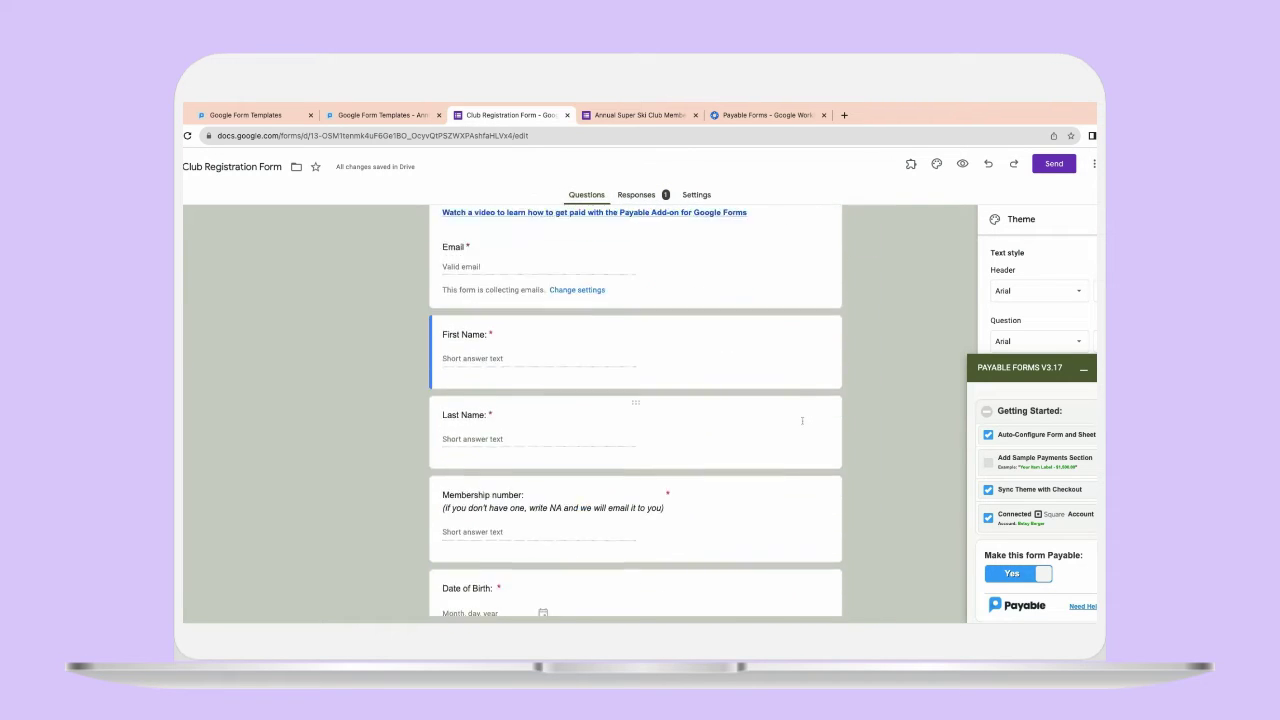
scroll(802, 421, "down", 5)
scroll(802, 421, "up", 15)
Switch the Payable add-on's Testing Mode to Off - Real Money.
scroll(1050, 521, "down", 1)
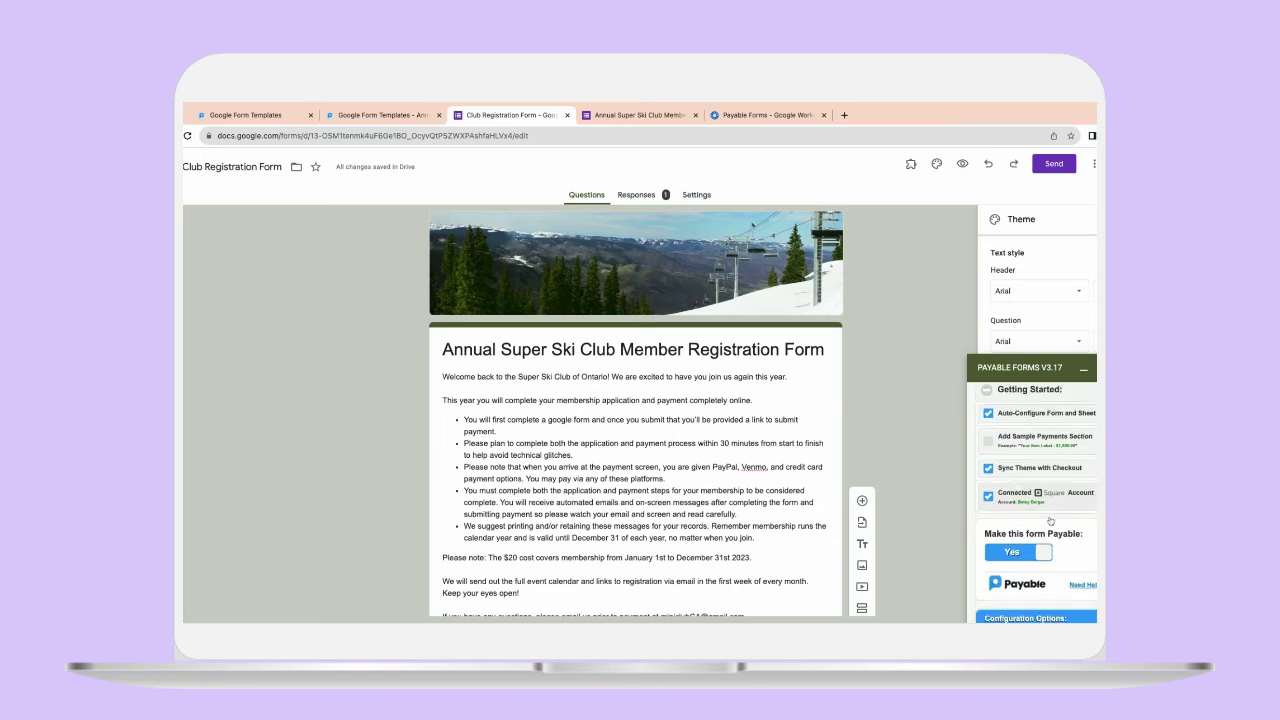
scroll(1050, 521, "down", 4)
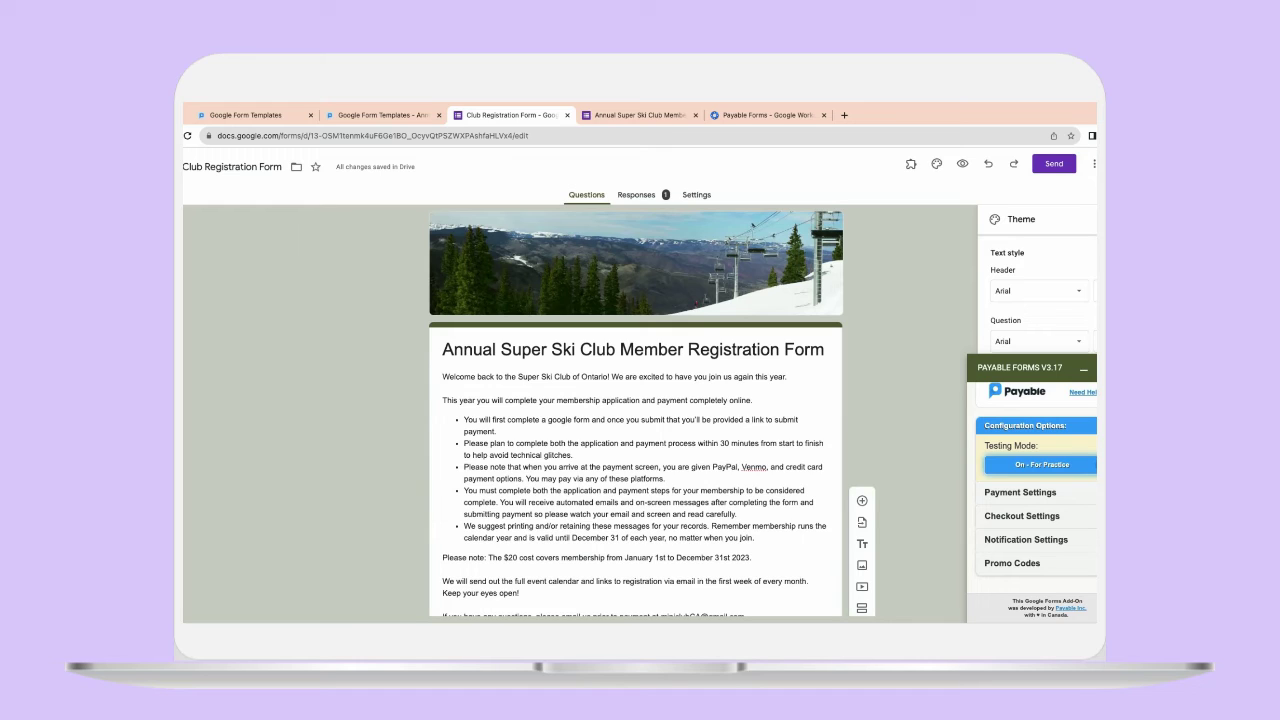
left_click(1041, 464)
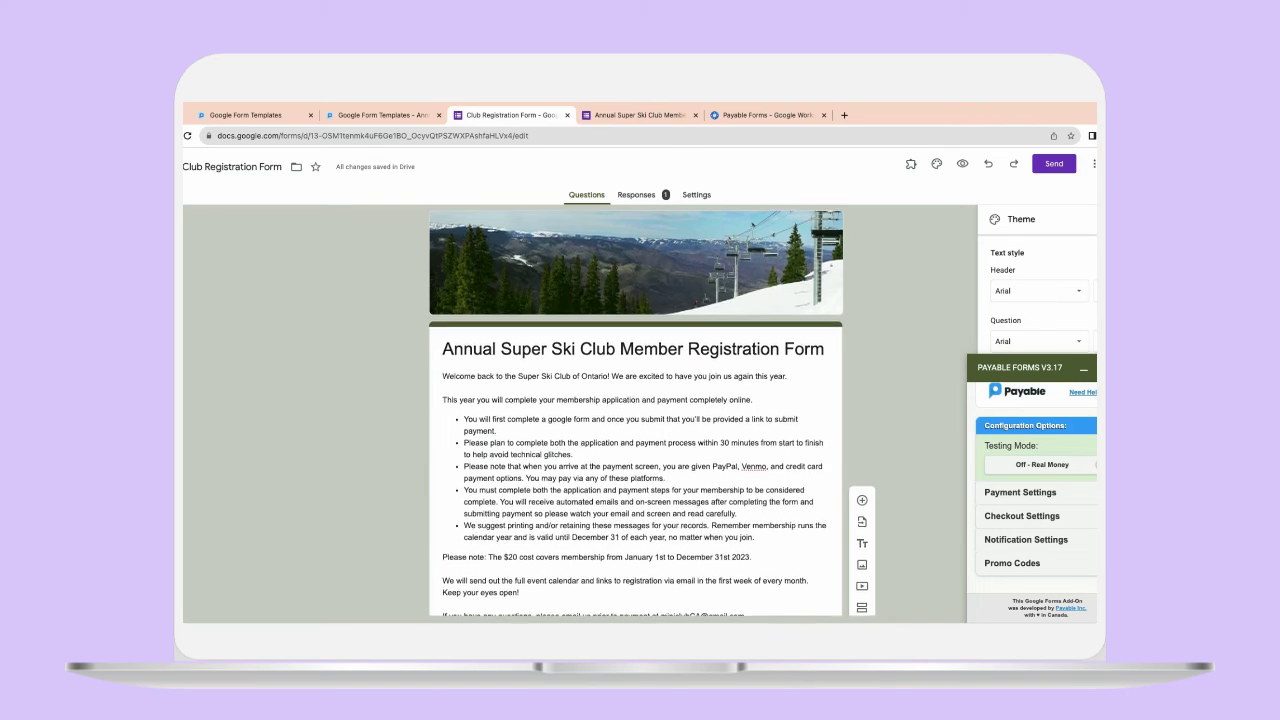
Examine the payment provider and currency in the add-on's Payment Settings, and return to the main options.
left_click(1060, 496)
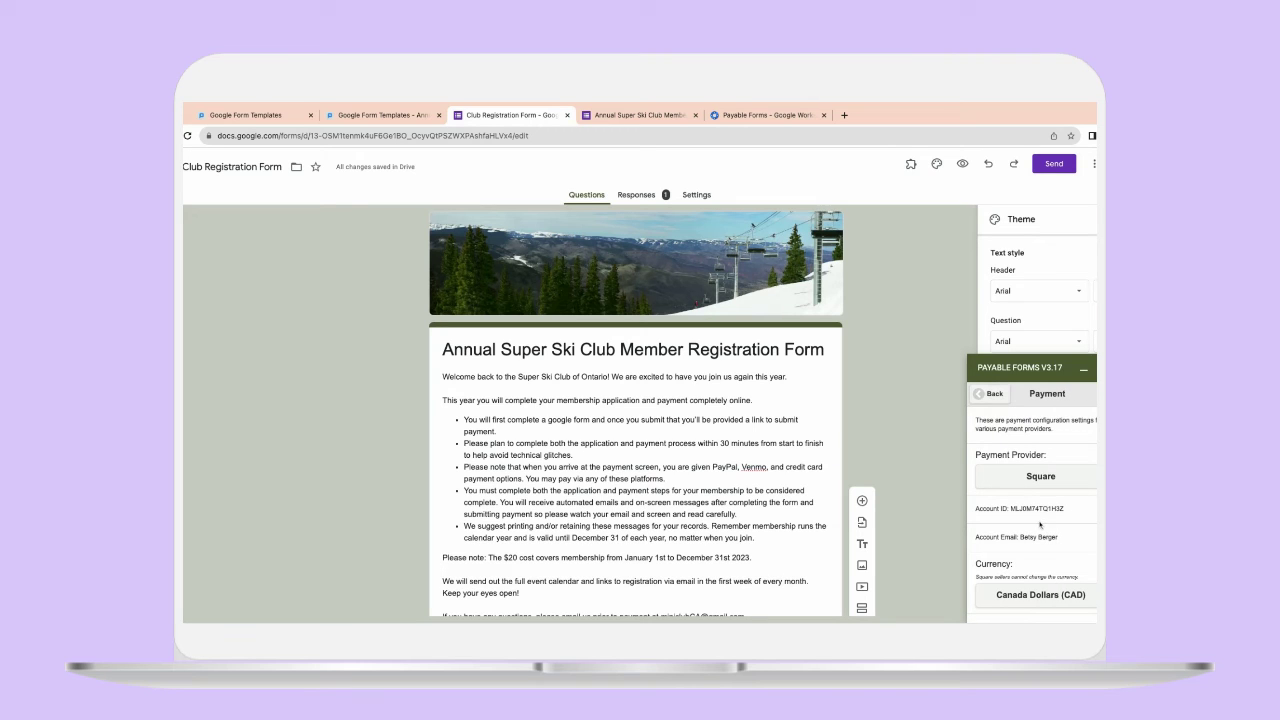
scroll(1040, 525, "down", 1)
left_click(991, 394)
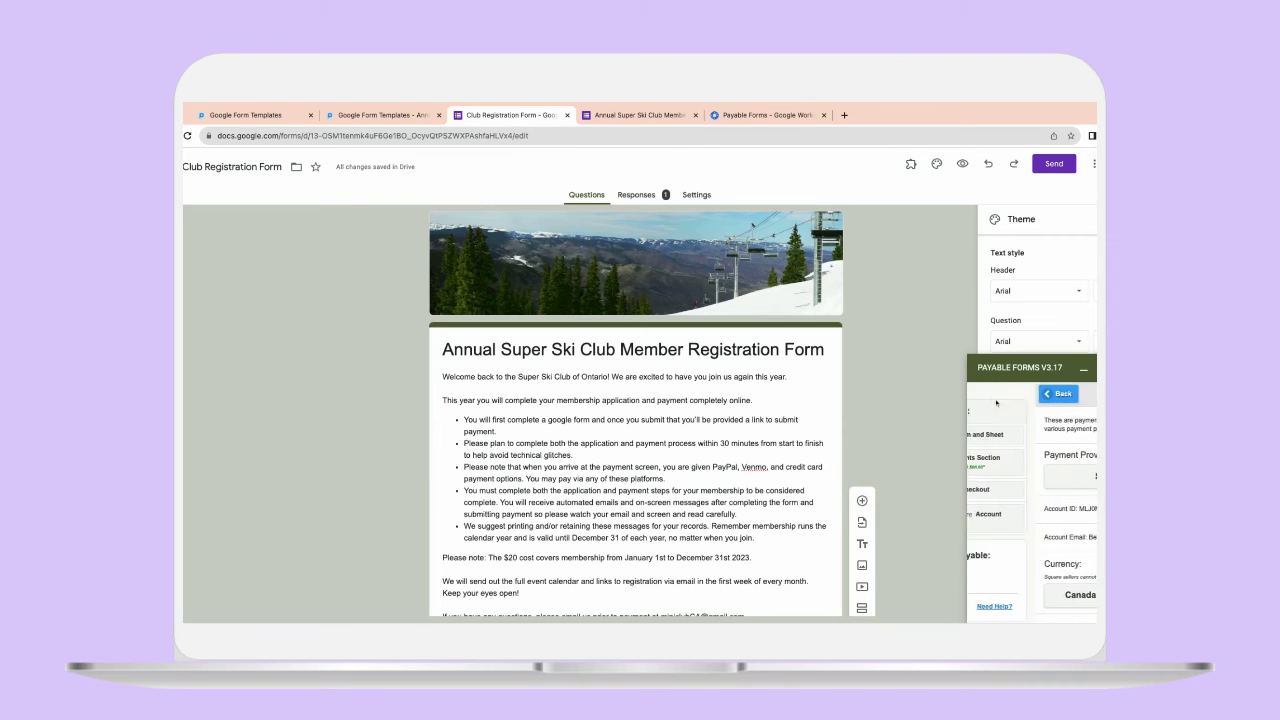
Set the checkout's Payment Type Category to Club or Membership and review the shipping, tax, handling fee and custom text settings.
scroll(1045, 508, "down", 3)
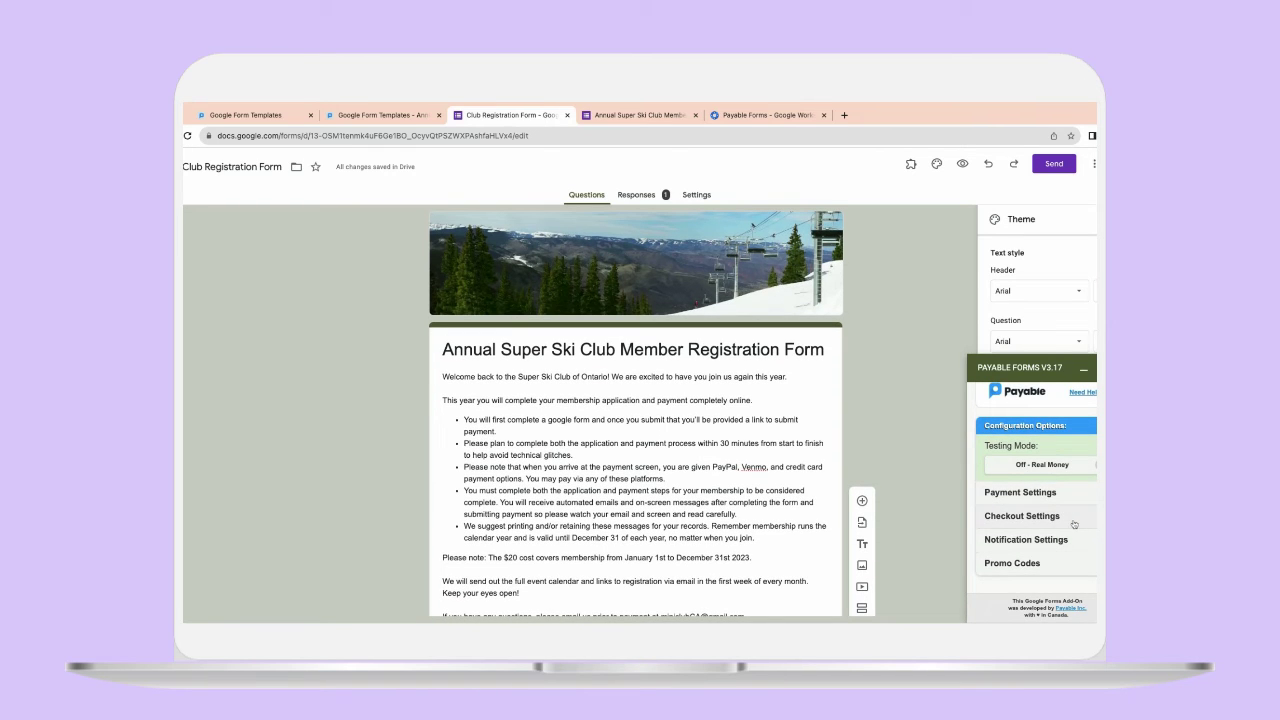
left_click(1073, 524)
scroll(1091, 524, "down", 1)
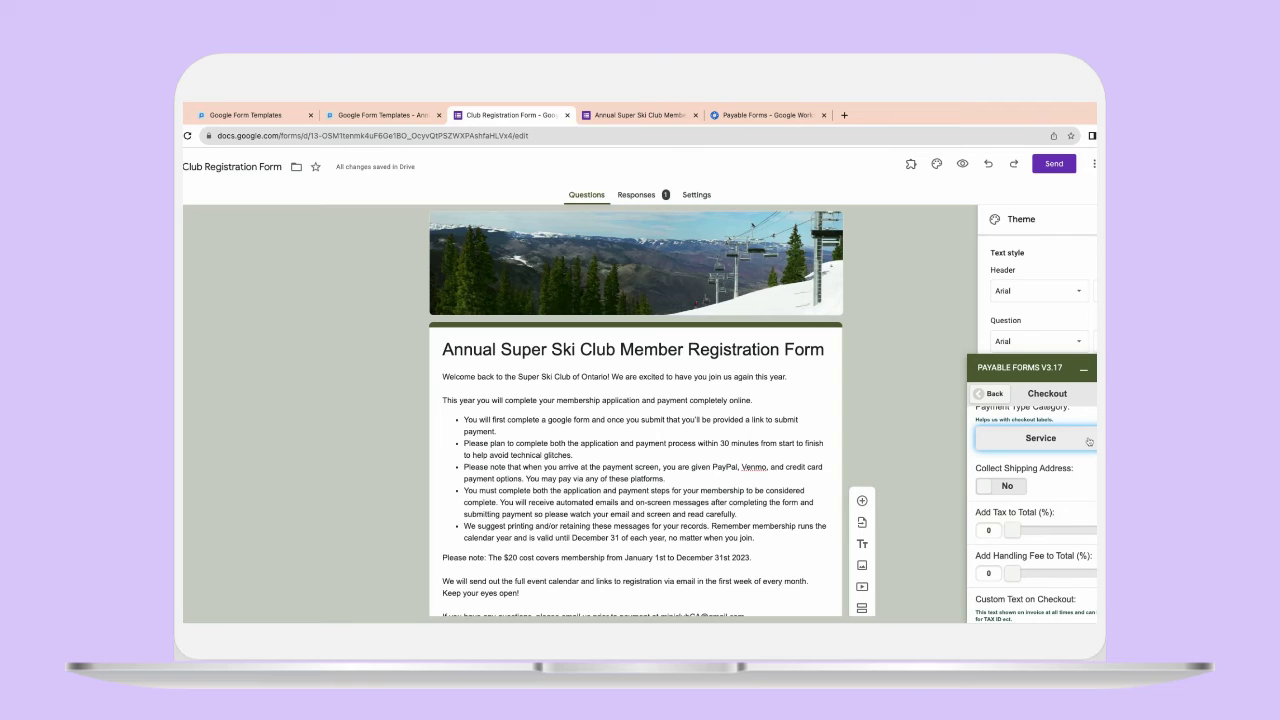
left_click(1040, 438)
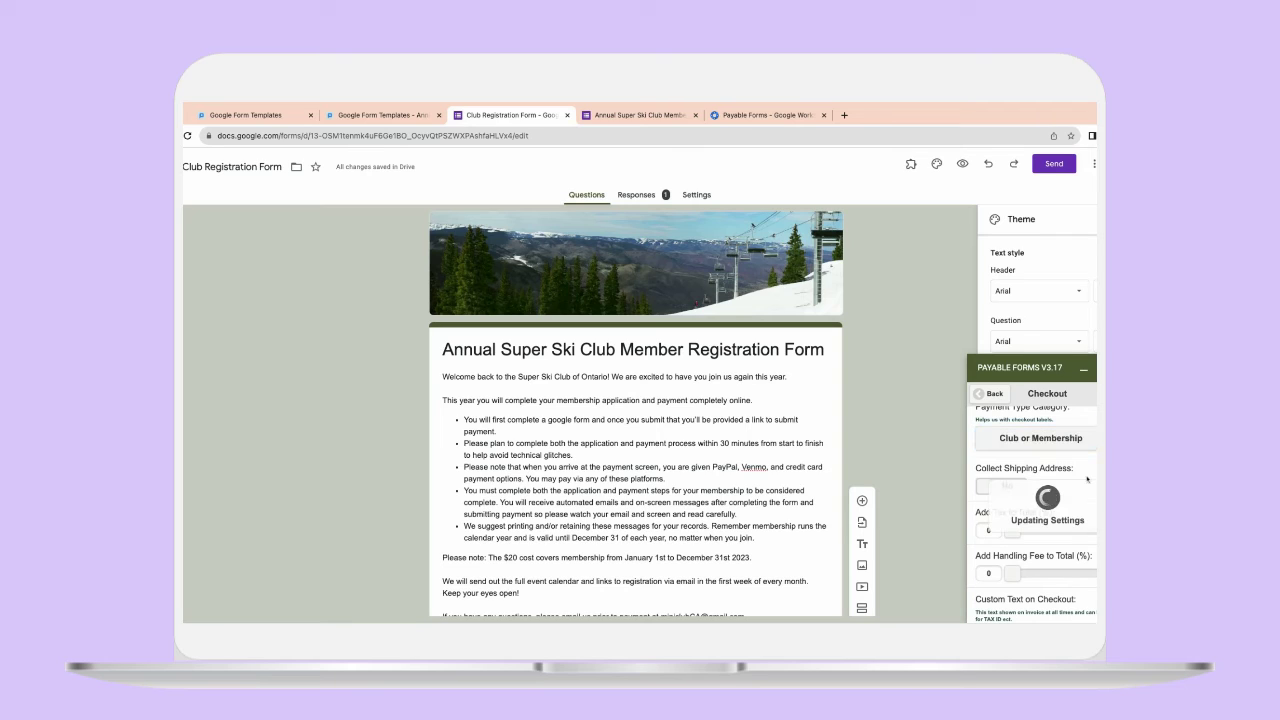
scroll(1085, 479, "down", 1)
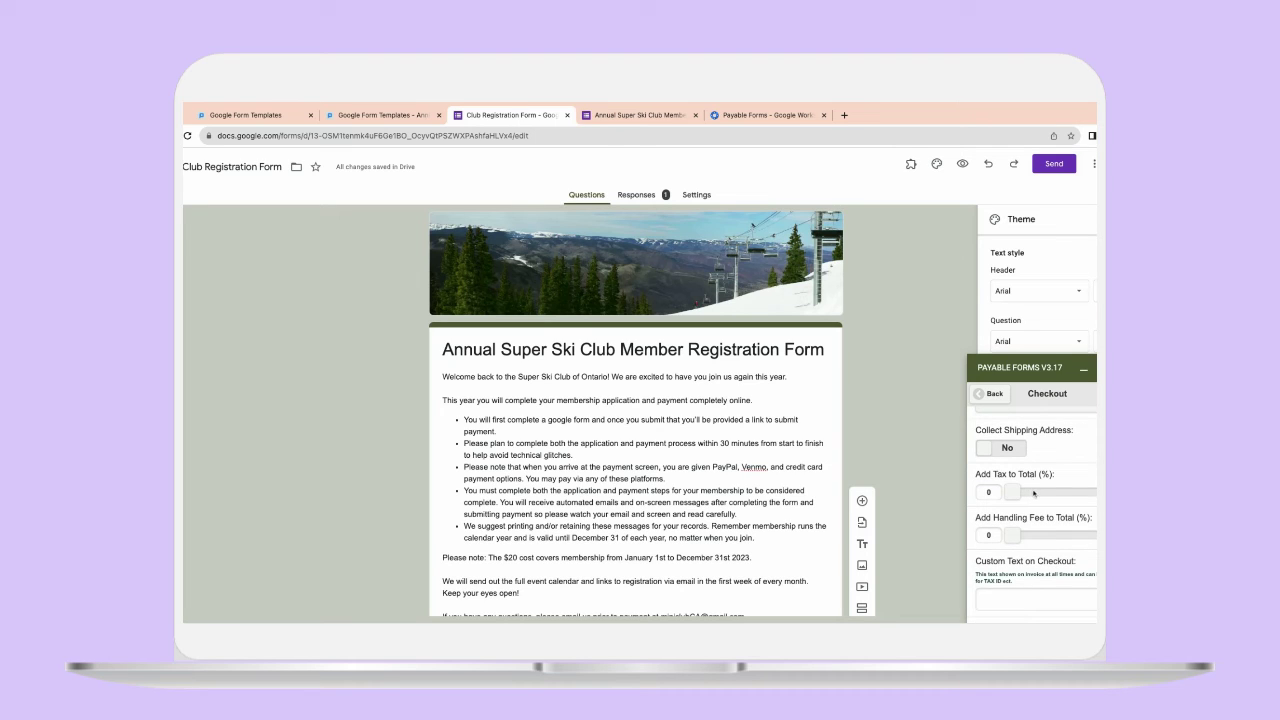
scroll(1047, 540, "down", 3)
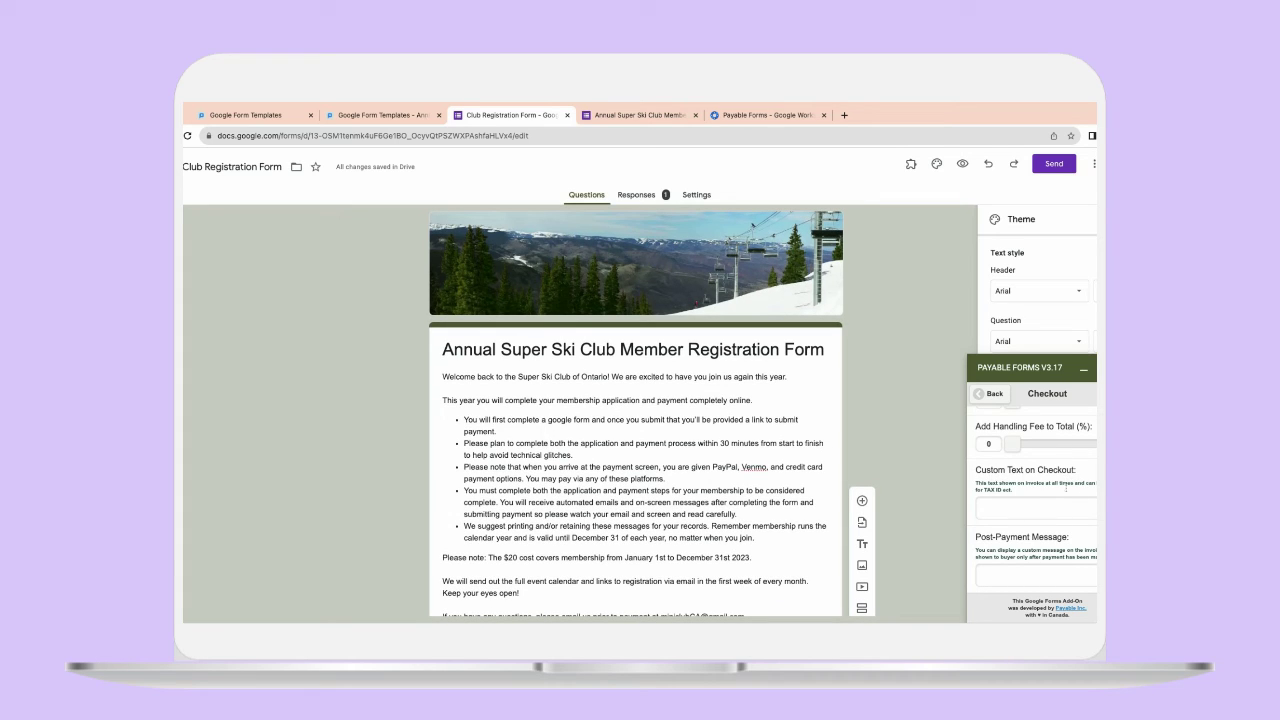
Leave the checkout settings, examine the label, type and value options for promo codes, and return to the add-on's main options.
left_click(1073, 510)
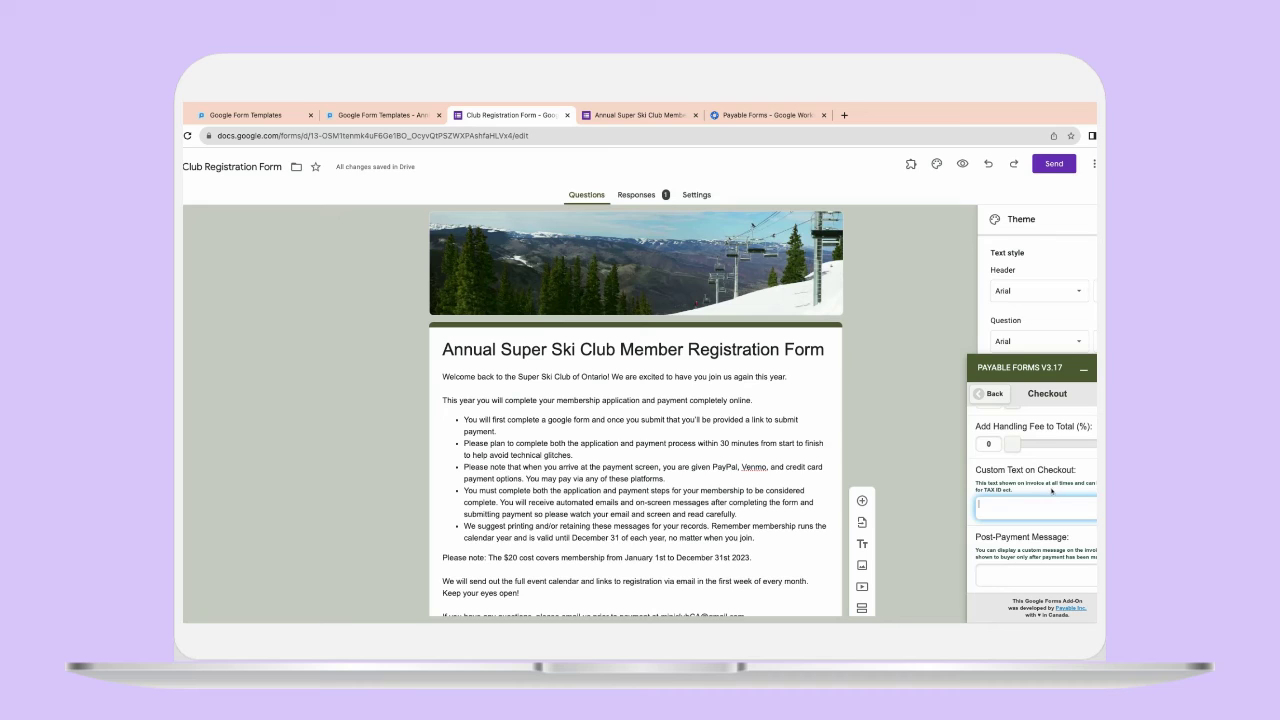
left_click(995, 395)
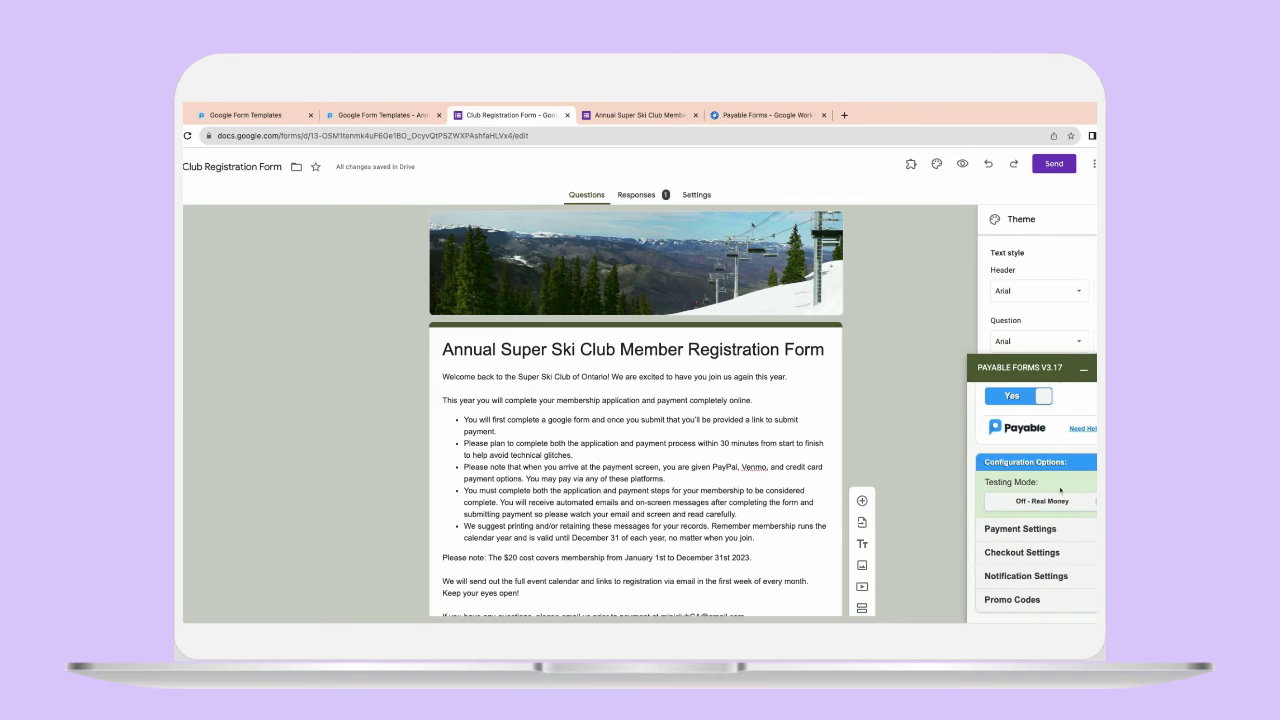
left_click(1051, 602)
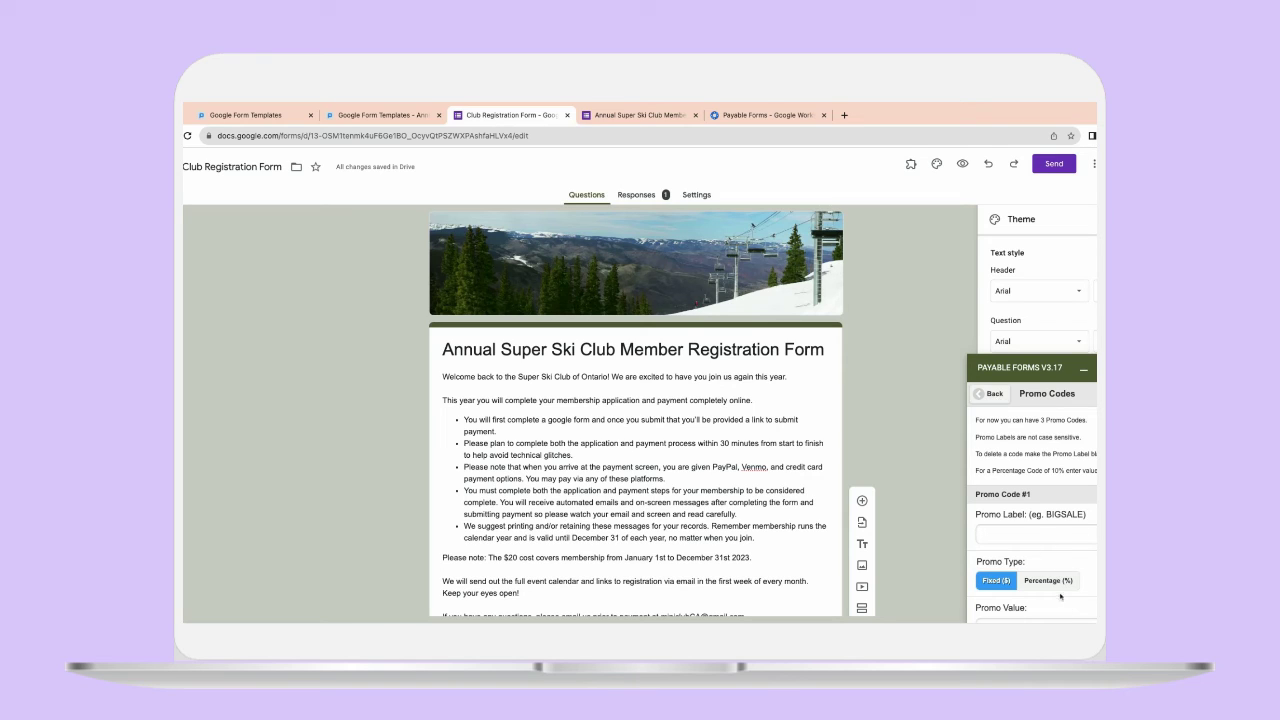
scroll(1045, 530, "down", 1)
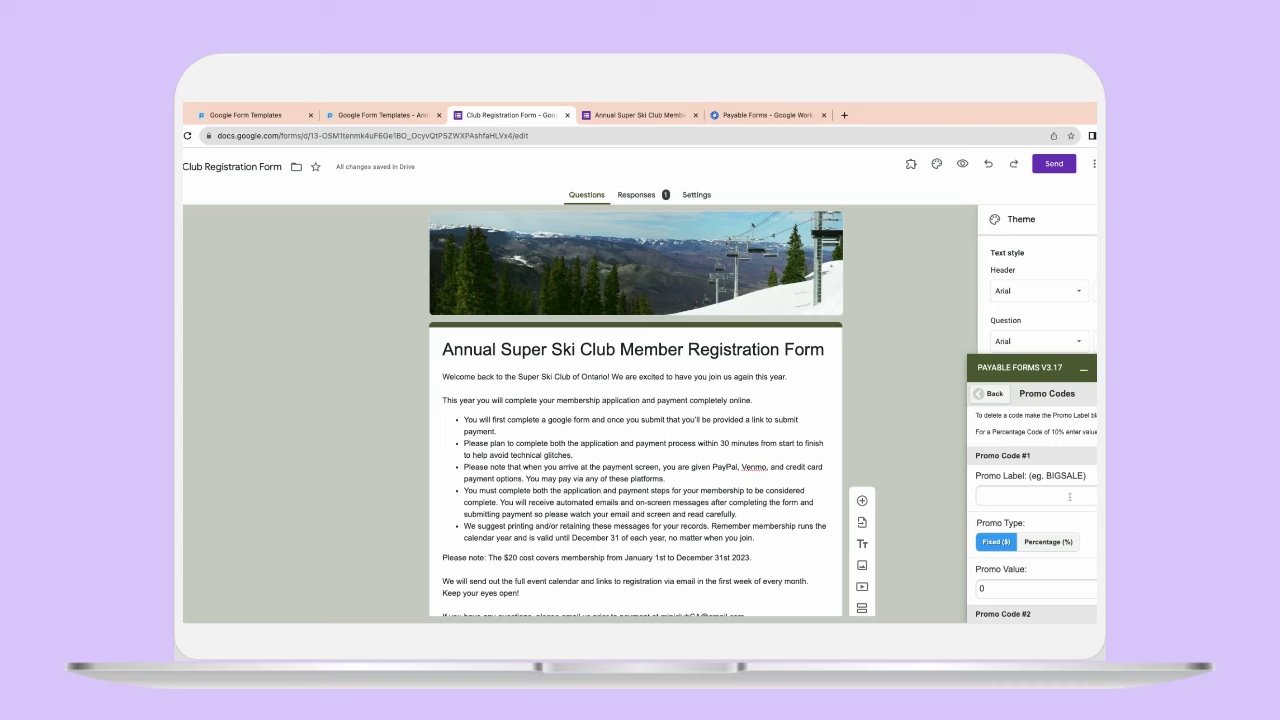
left_click(991, 393)
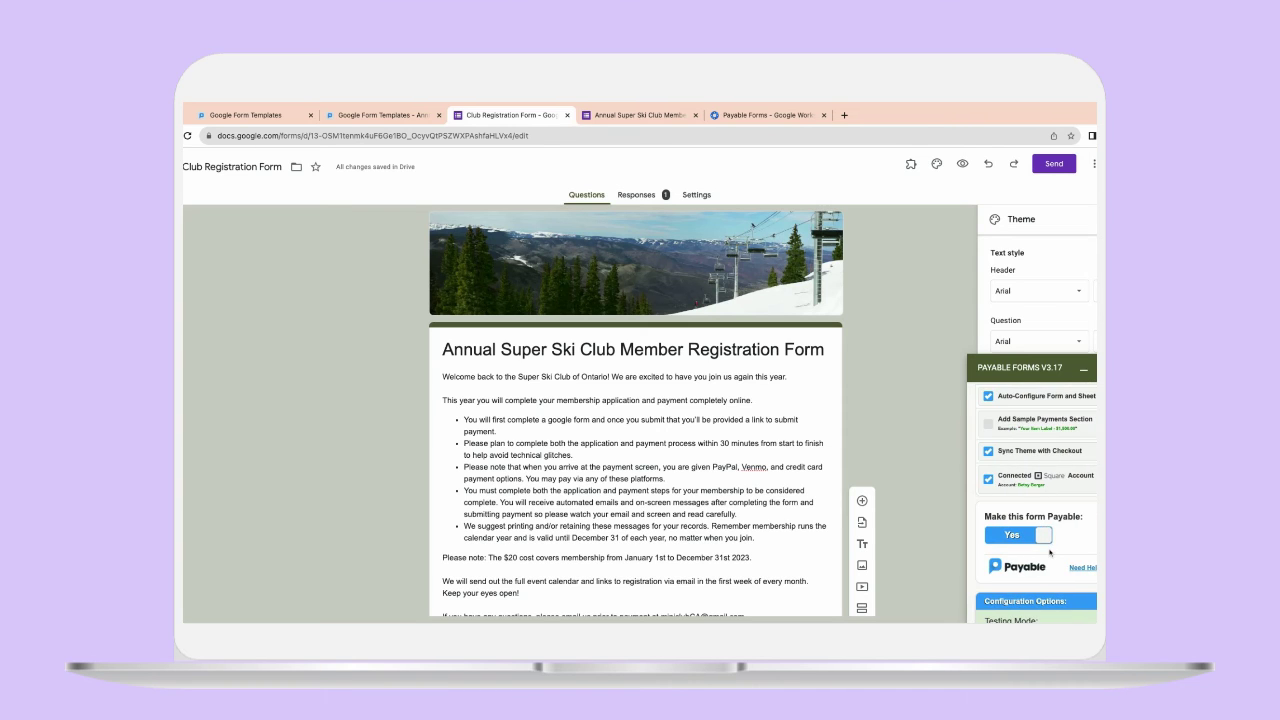
Switch the Email Settings in the add-on's Notification Settings from Classic to Advanced.
scroll(1050, 552, "down", 3)
left_click(1050, 536)
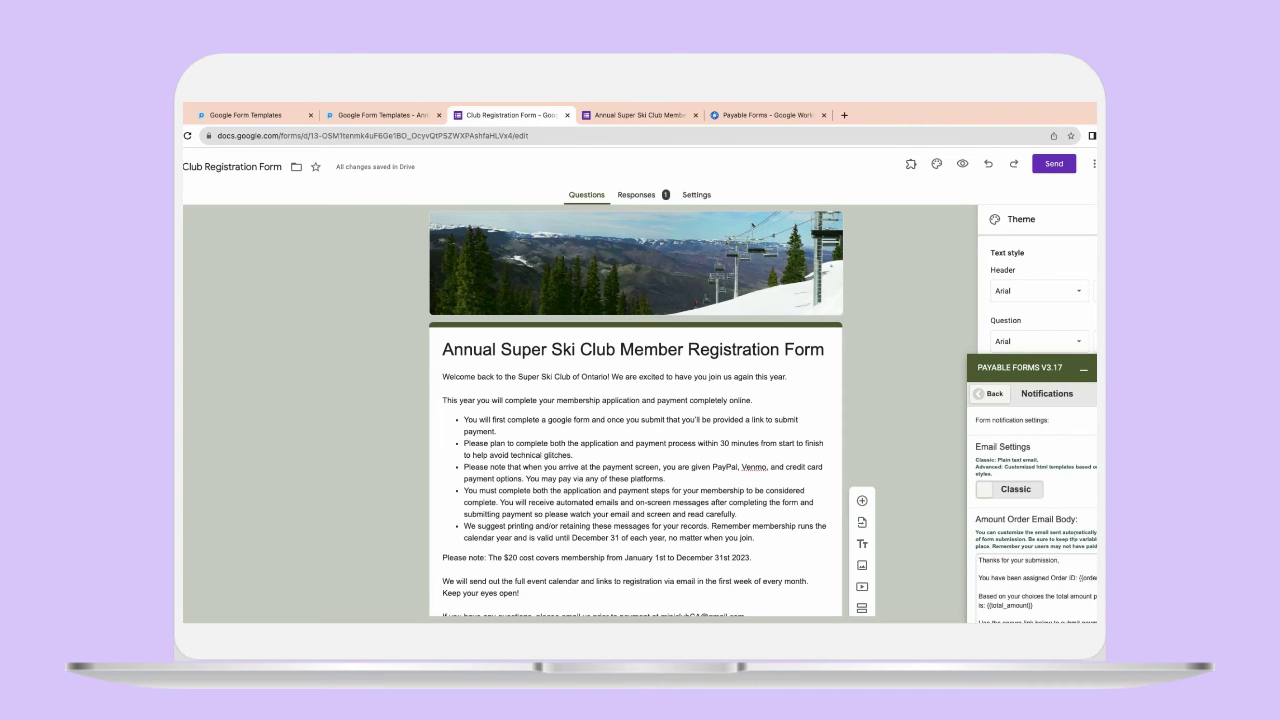
scroll(1040, 470, "down", 1)
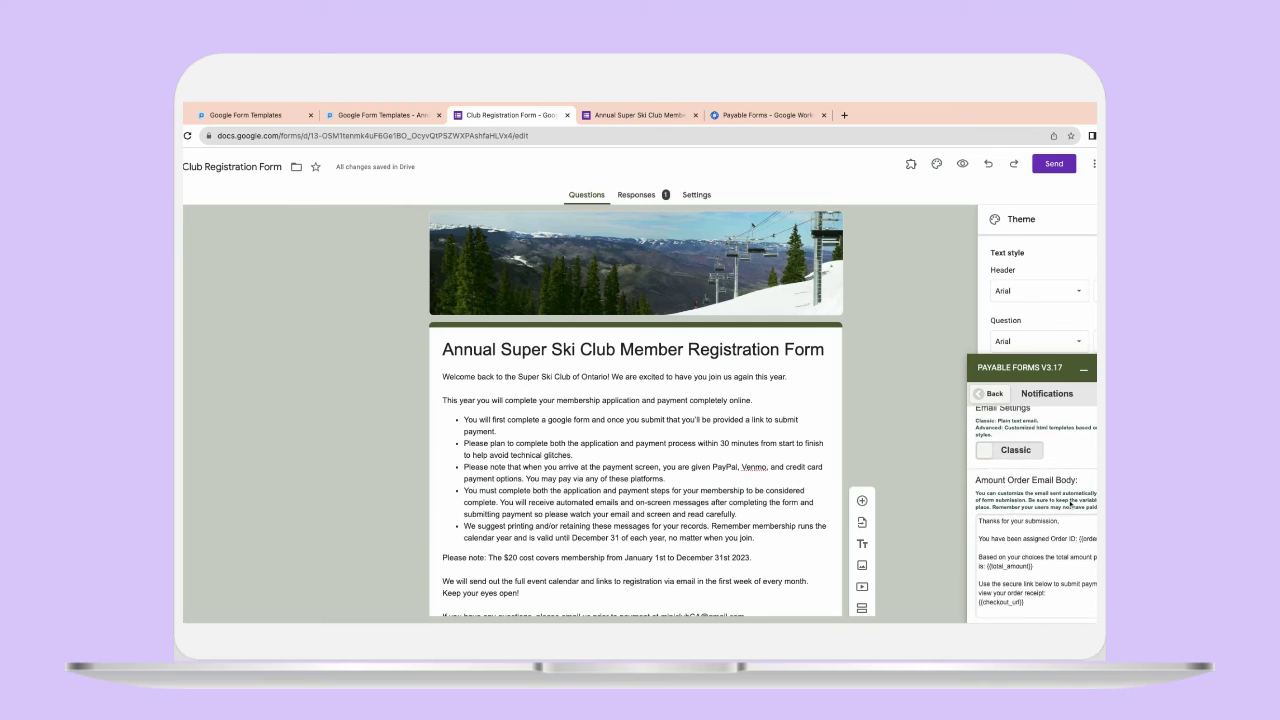
left_click(997, 452)
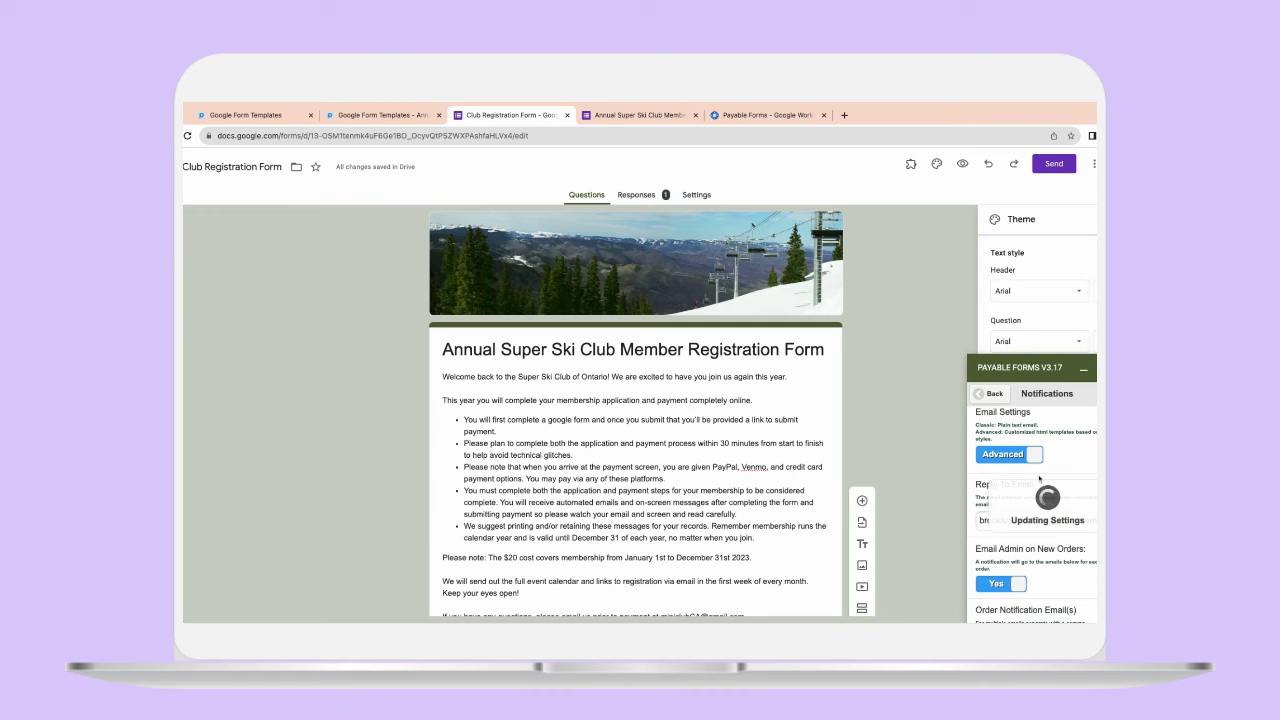
Review the admin notification, order email body and payment reminder settings, and return to the add-on's main options.
scroll(1082, 483, "down", 2)
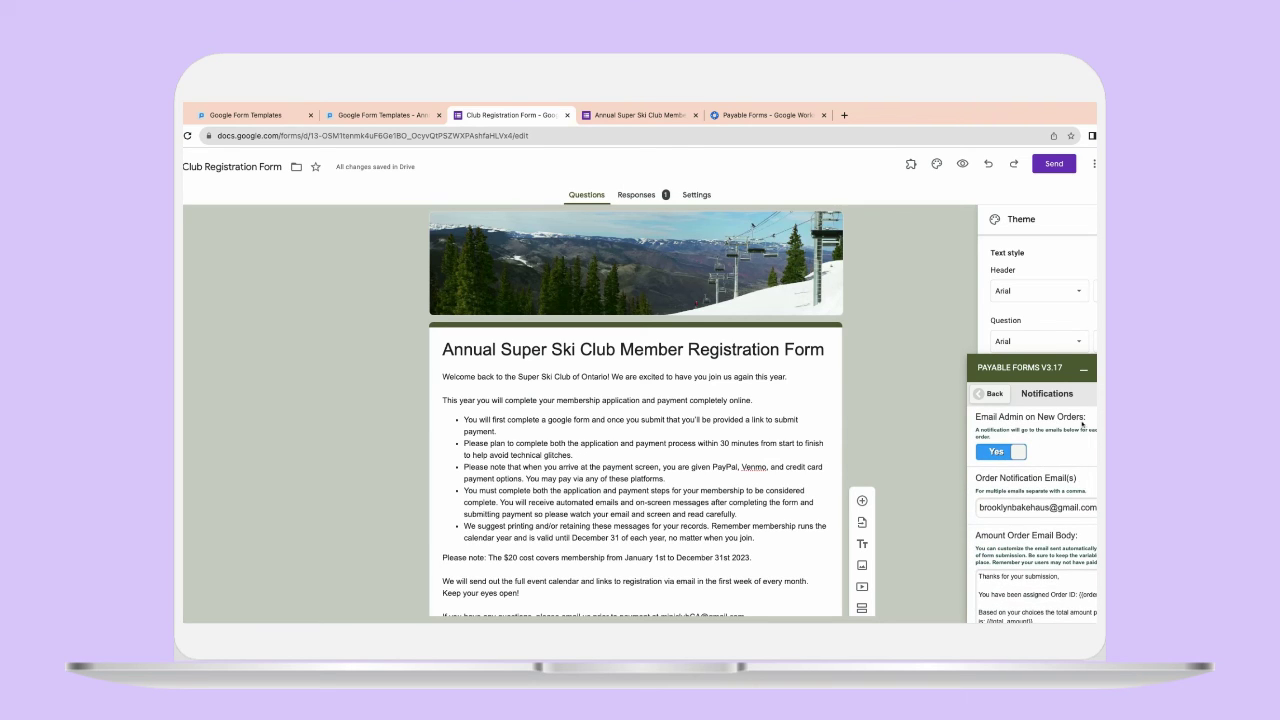
scroll(1081, 453, "down", 2)
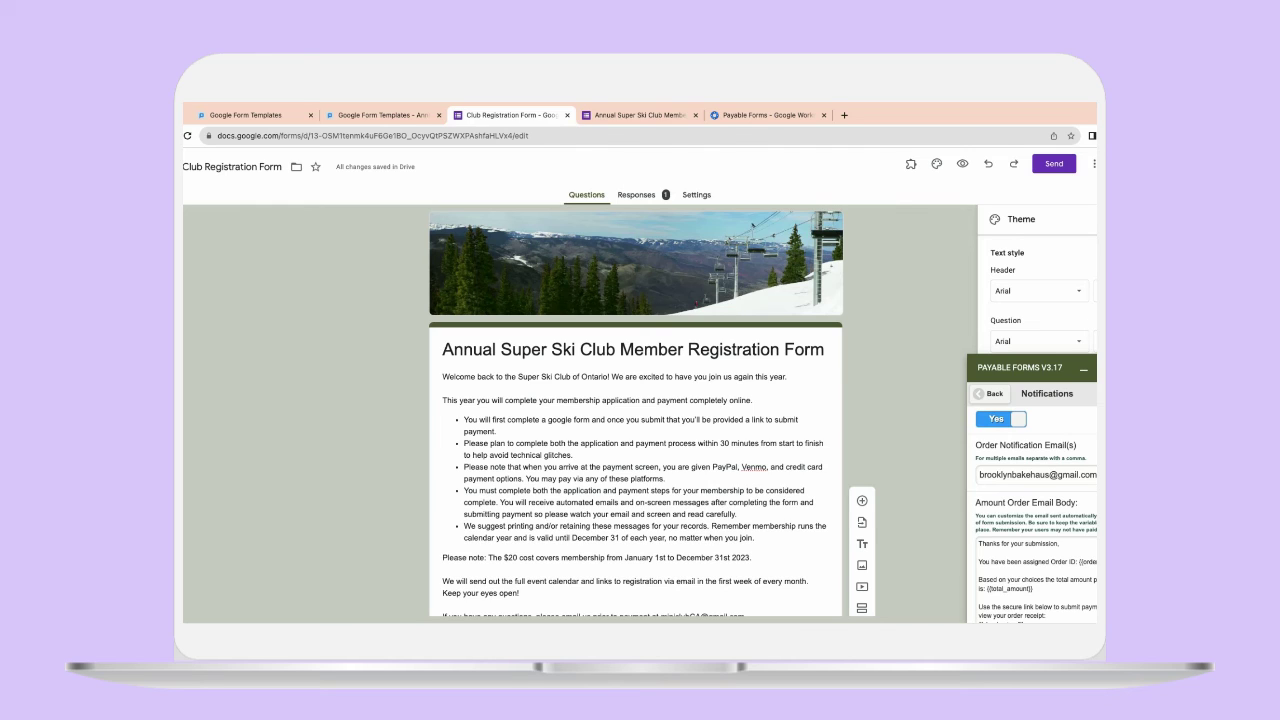
scroll(1031, 500, "down", 2)
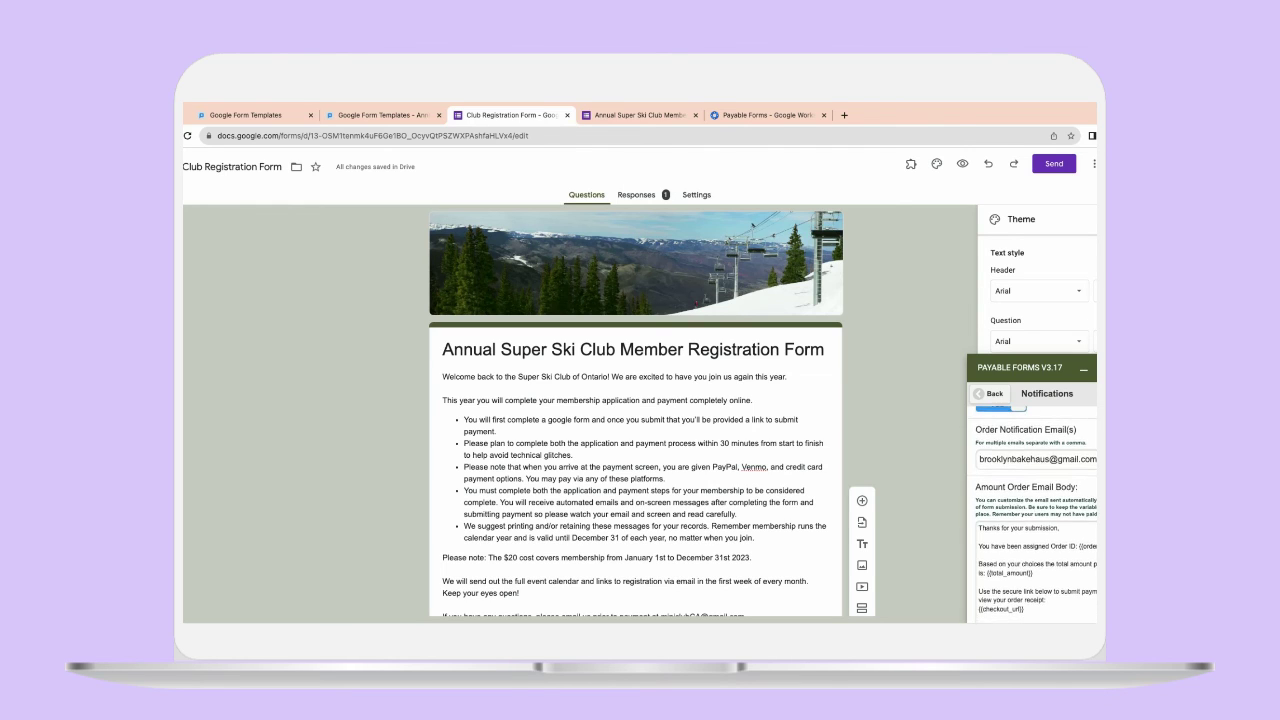
scroll(1031, 500, "down", 1)
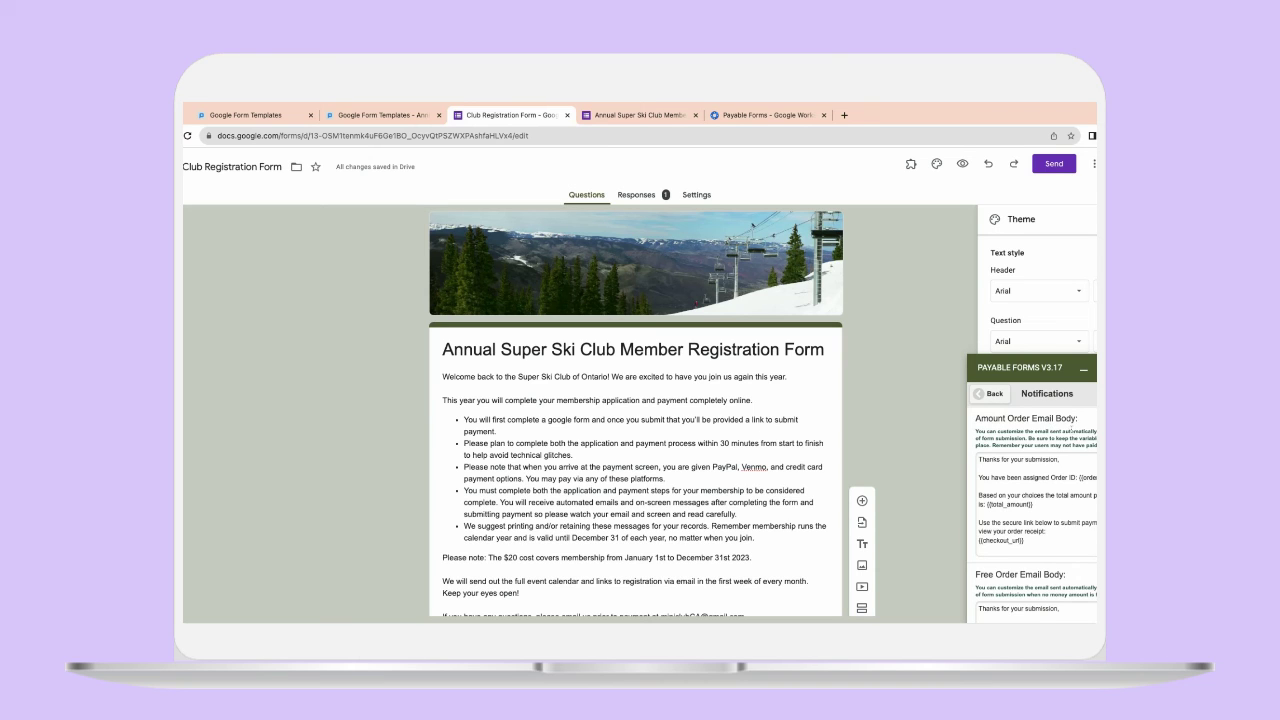
scroll(1031, 500, "down", 5)
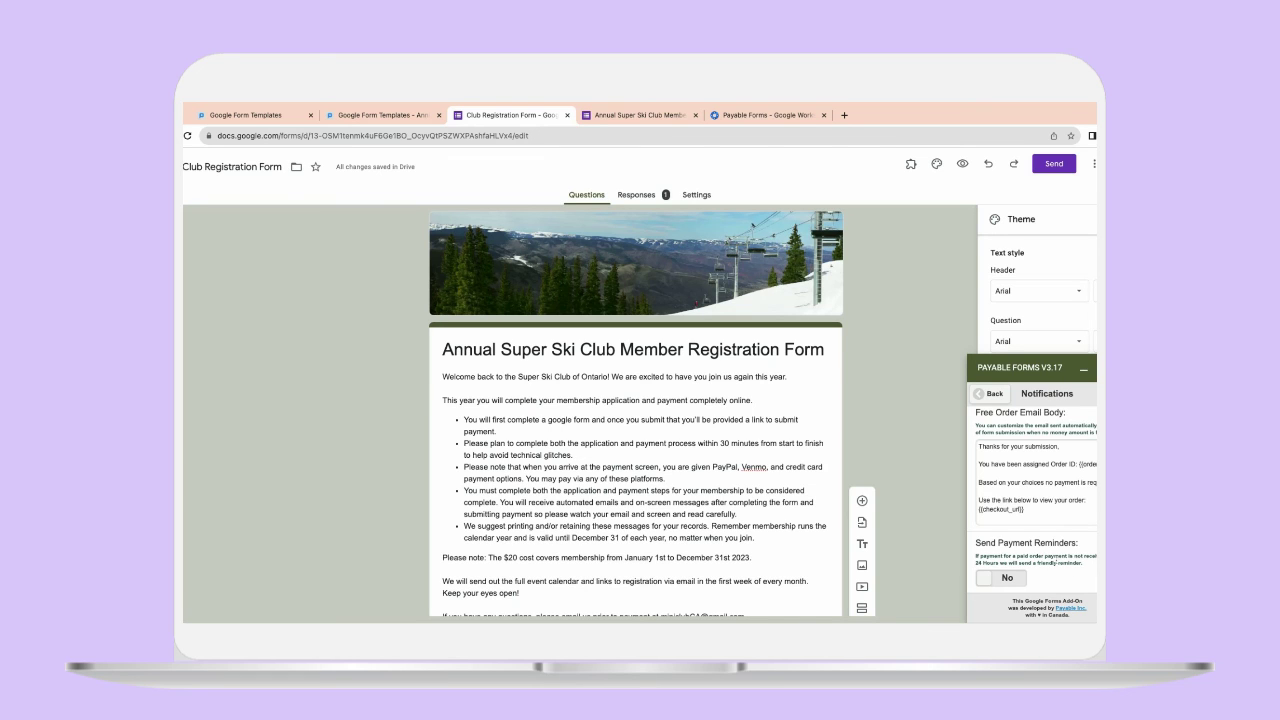
scroll(1057, 560, "up", 5)
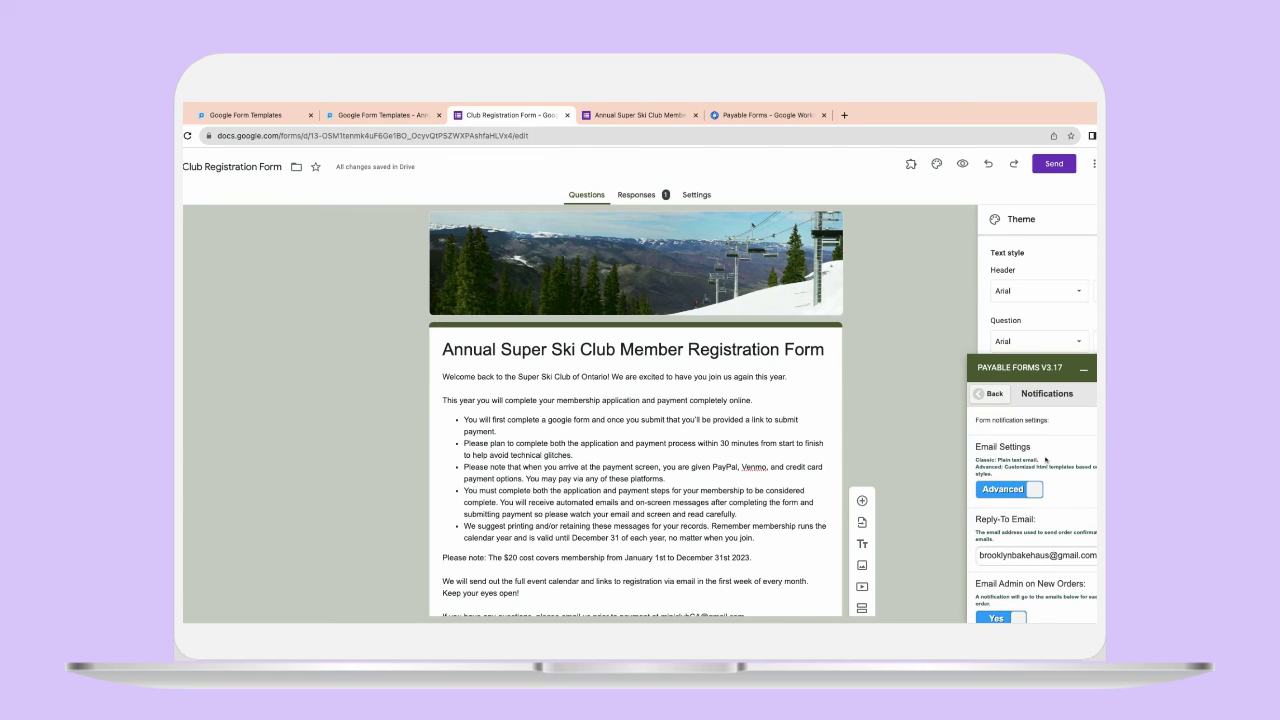
left_click(994, 394)
left_click(1025, 485)
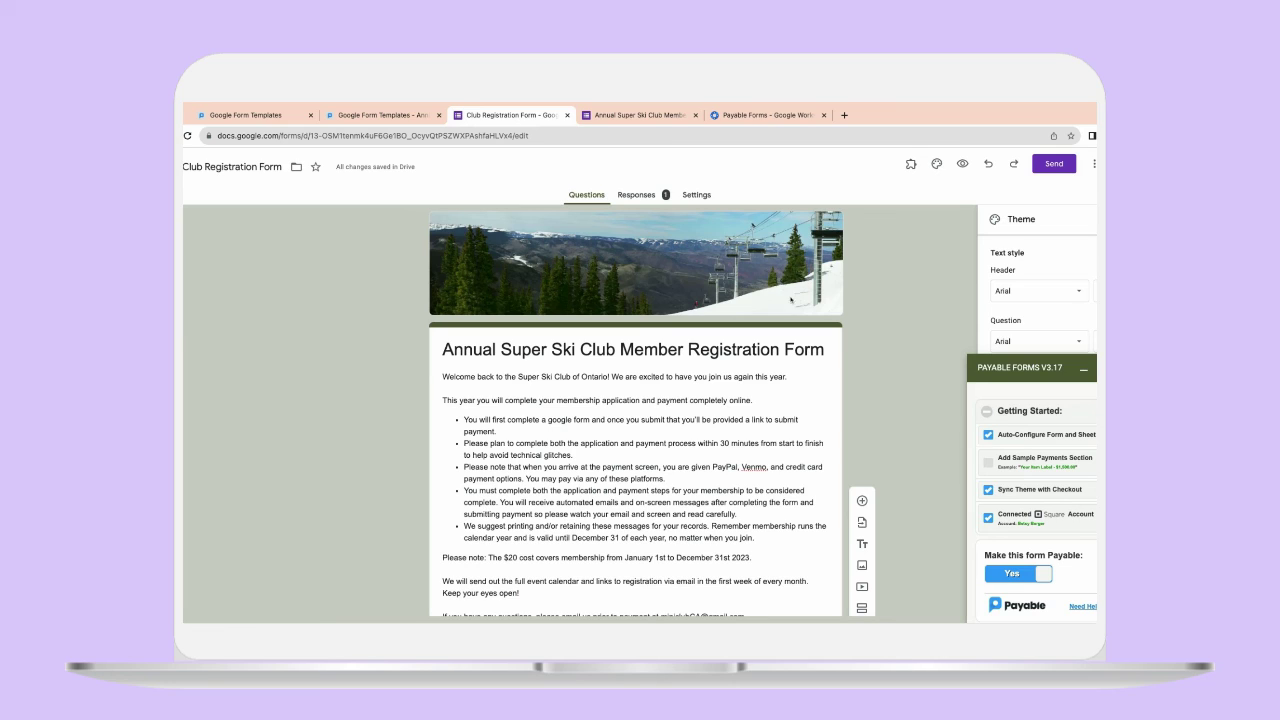
Show the form's installed add-ons and look over the form from its description to the GDPR consent question.
left_click(910, 164)
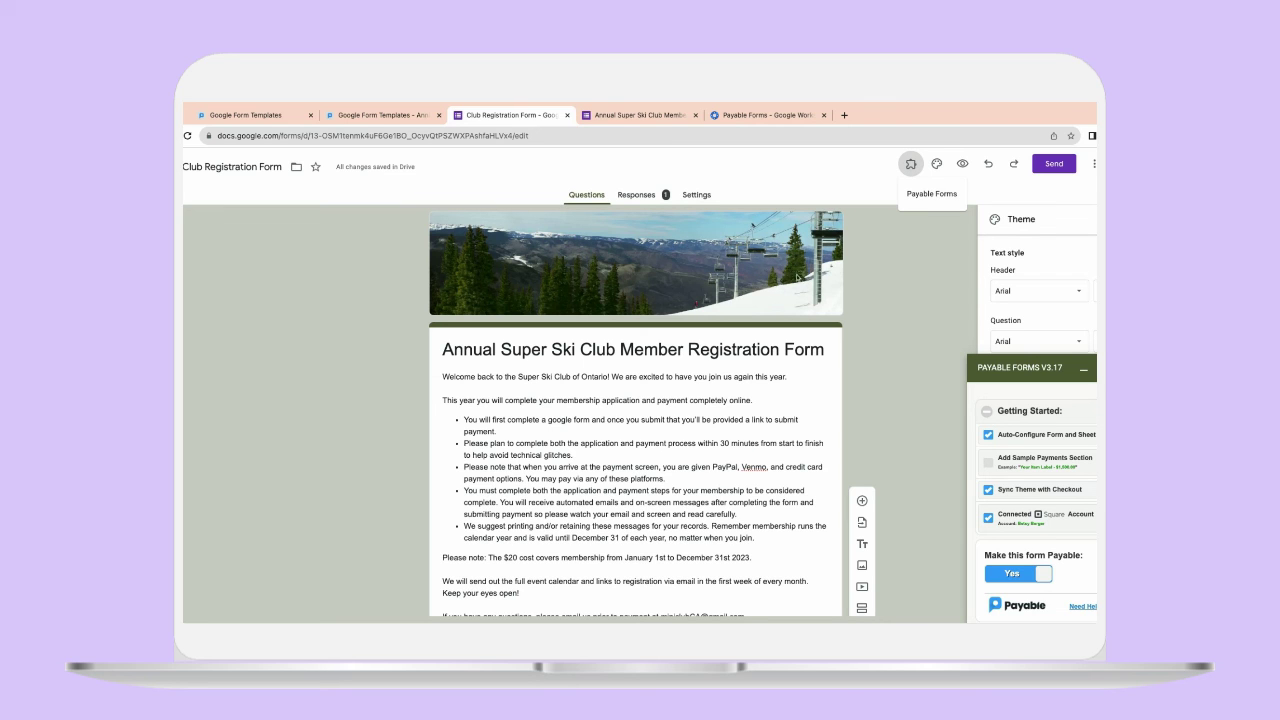
scroll(706, 364, "down", 3)
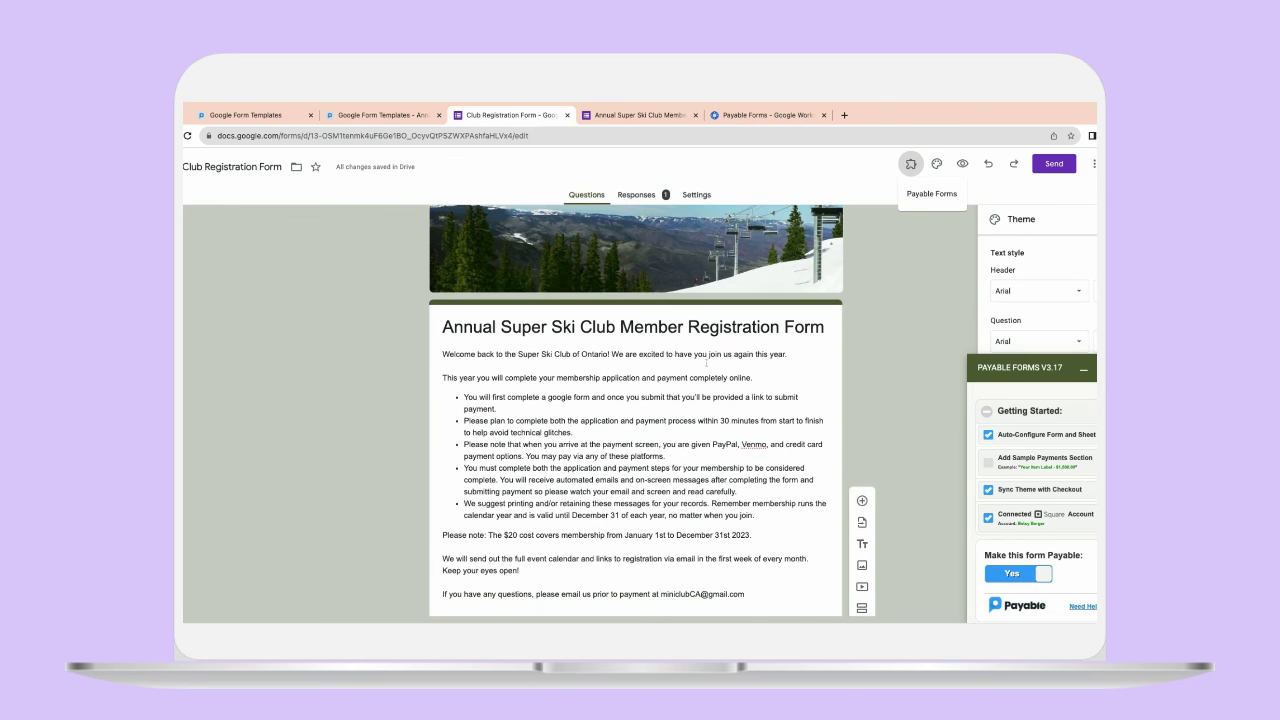
scroll(635, 410, "down", 10)
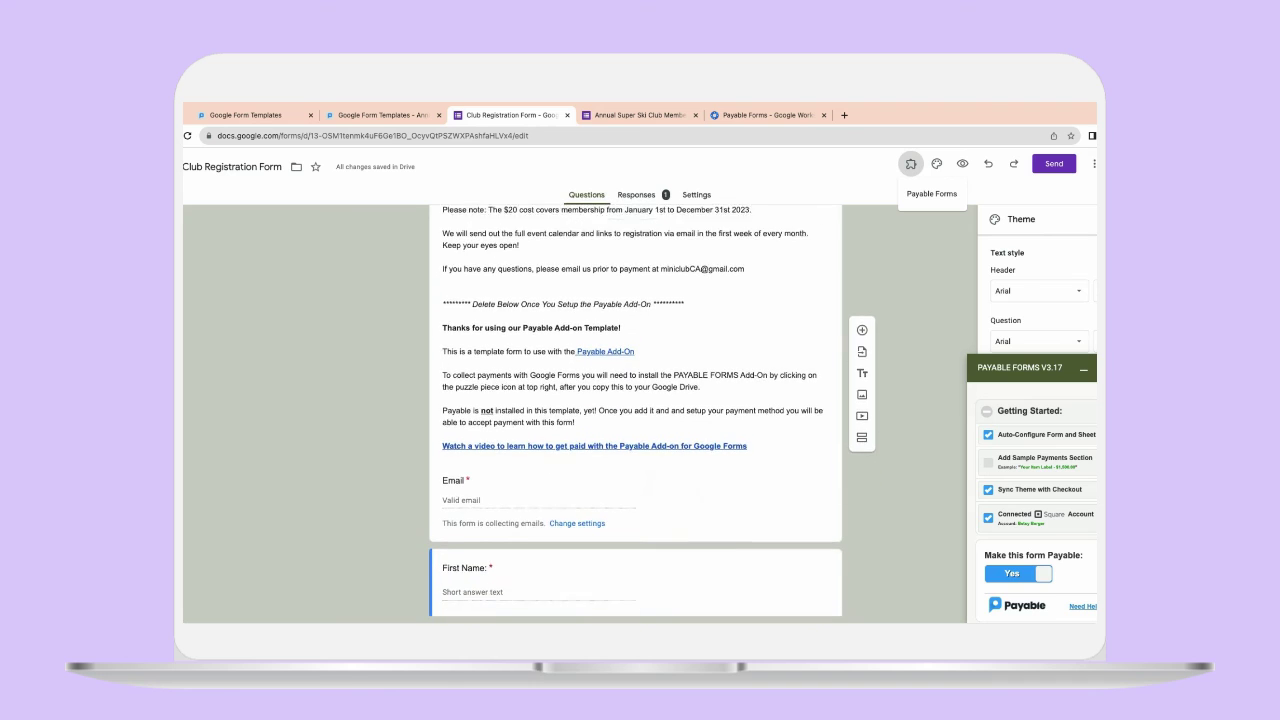
scroll(635, 410, "down", 12)
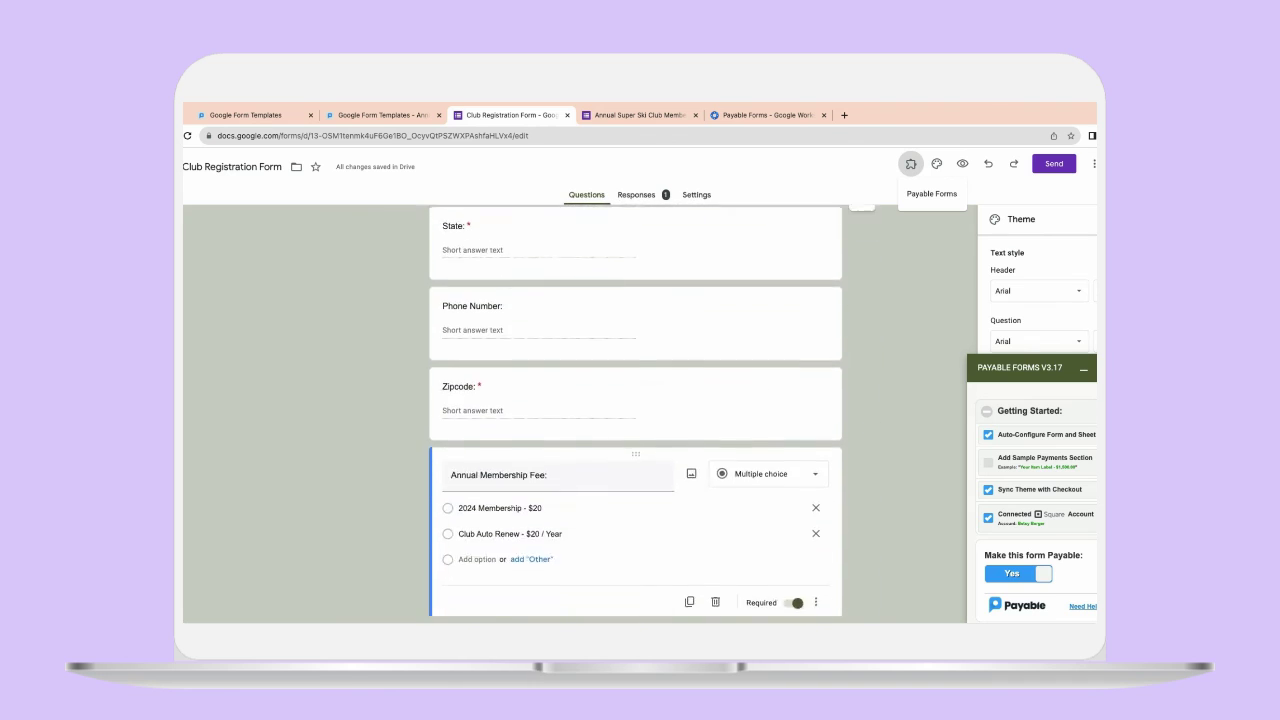
scroll(635, 410, "down", 1)
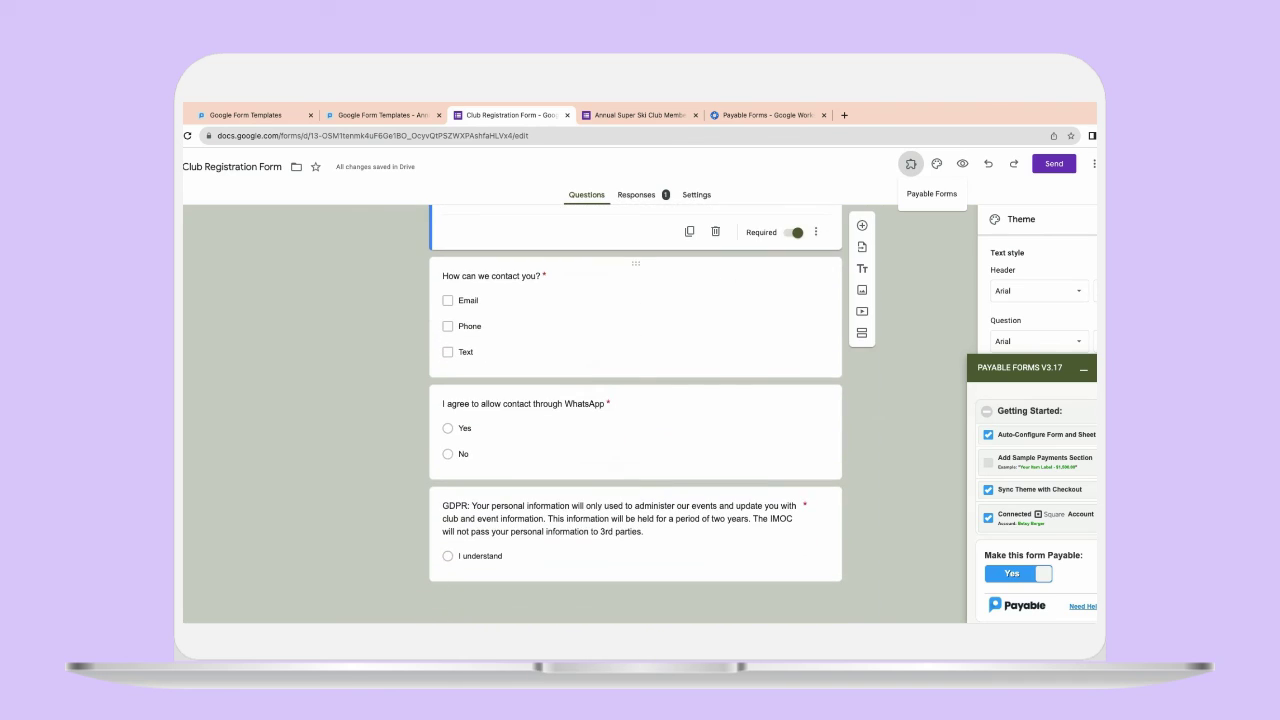